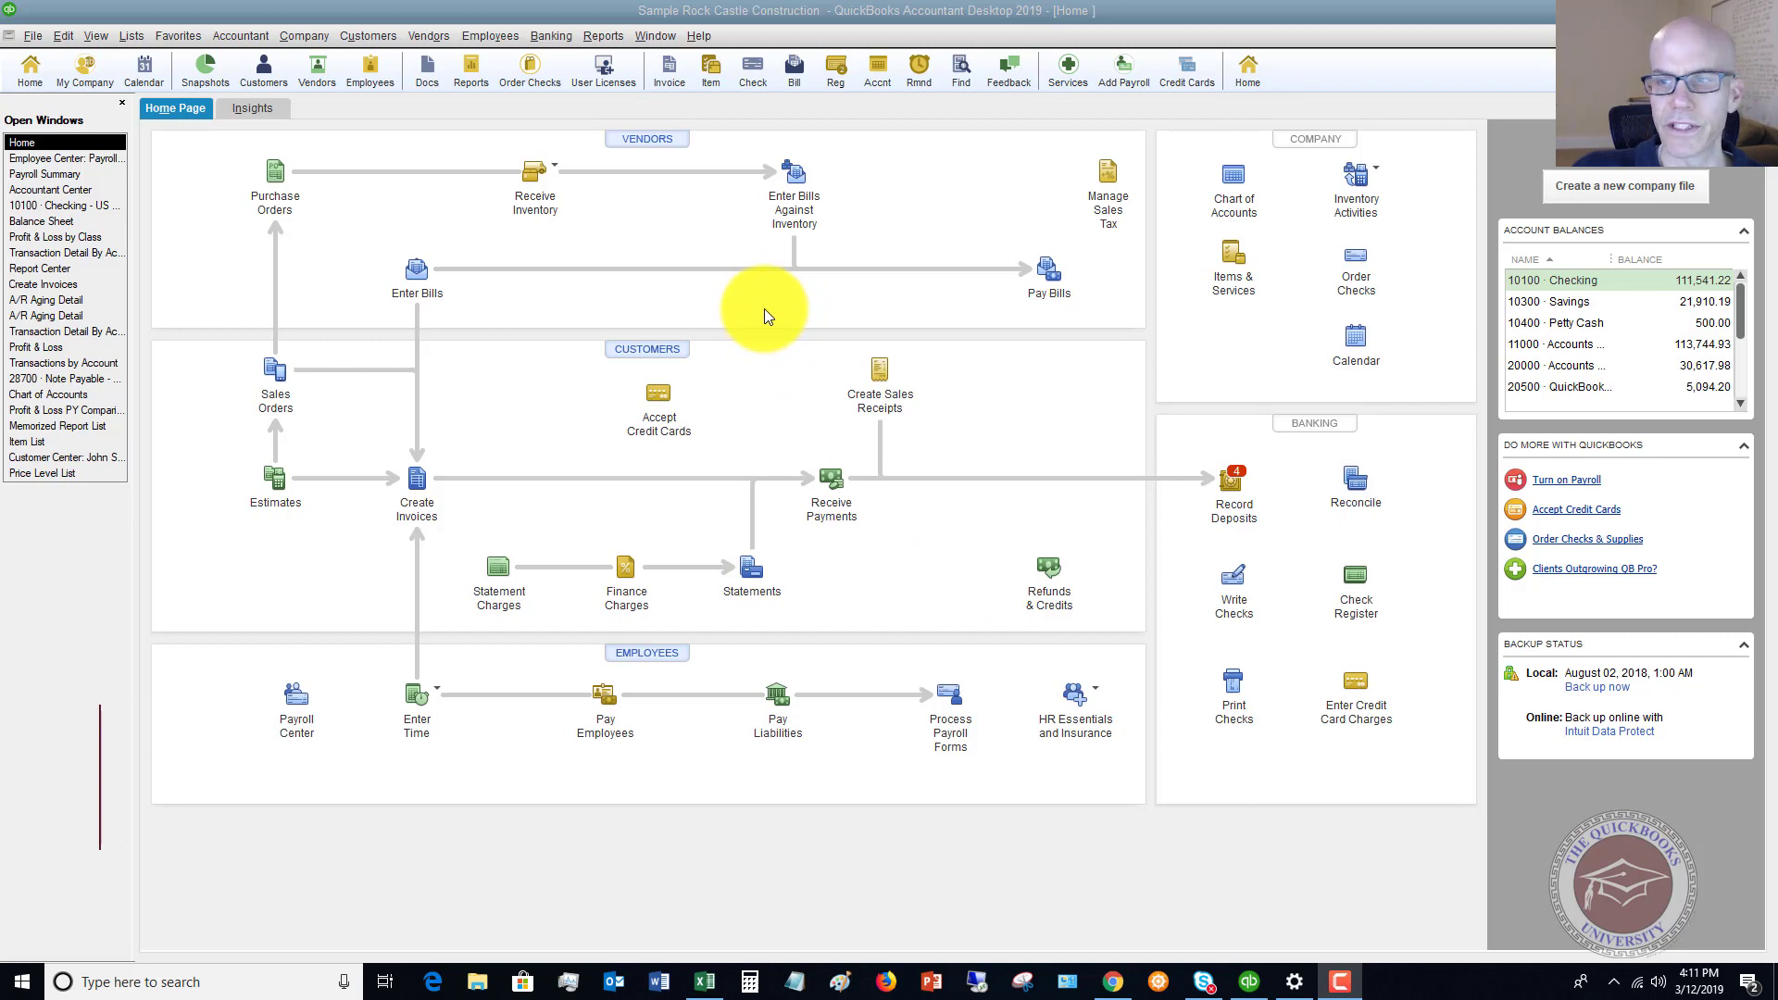
# - Open the Employee Center's payroll transactions and launch the QuickBooks Payroll Workbook
pyautogui.click(487, 32)
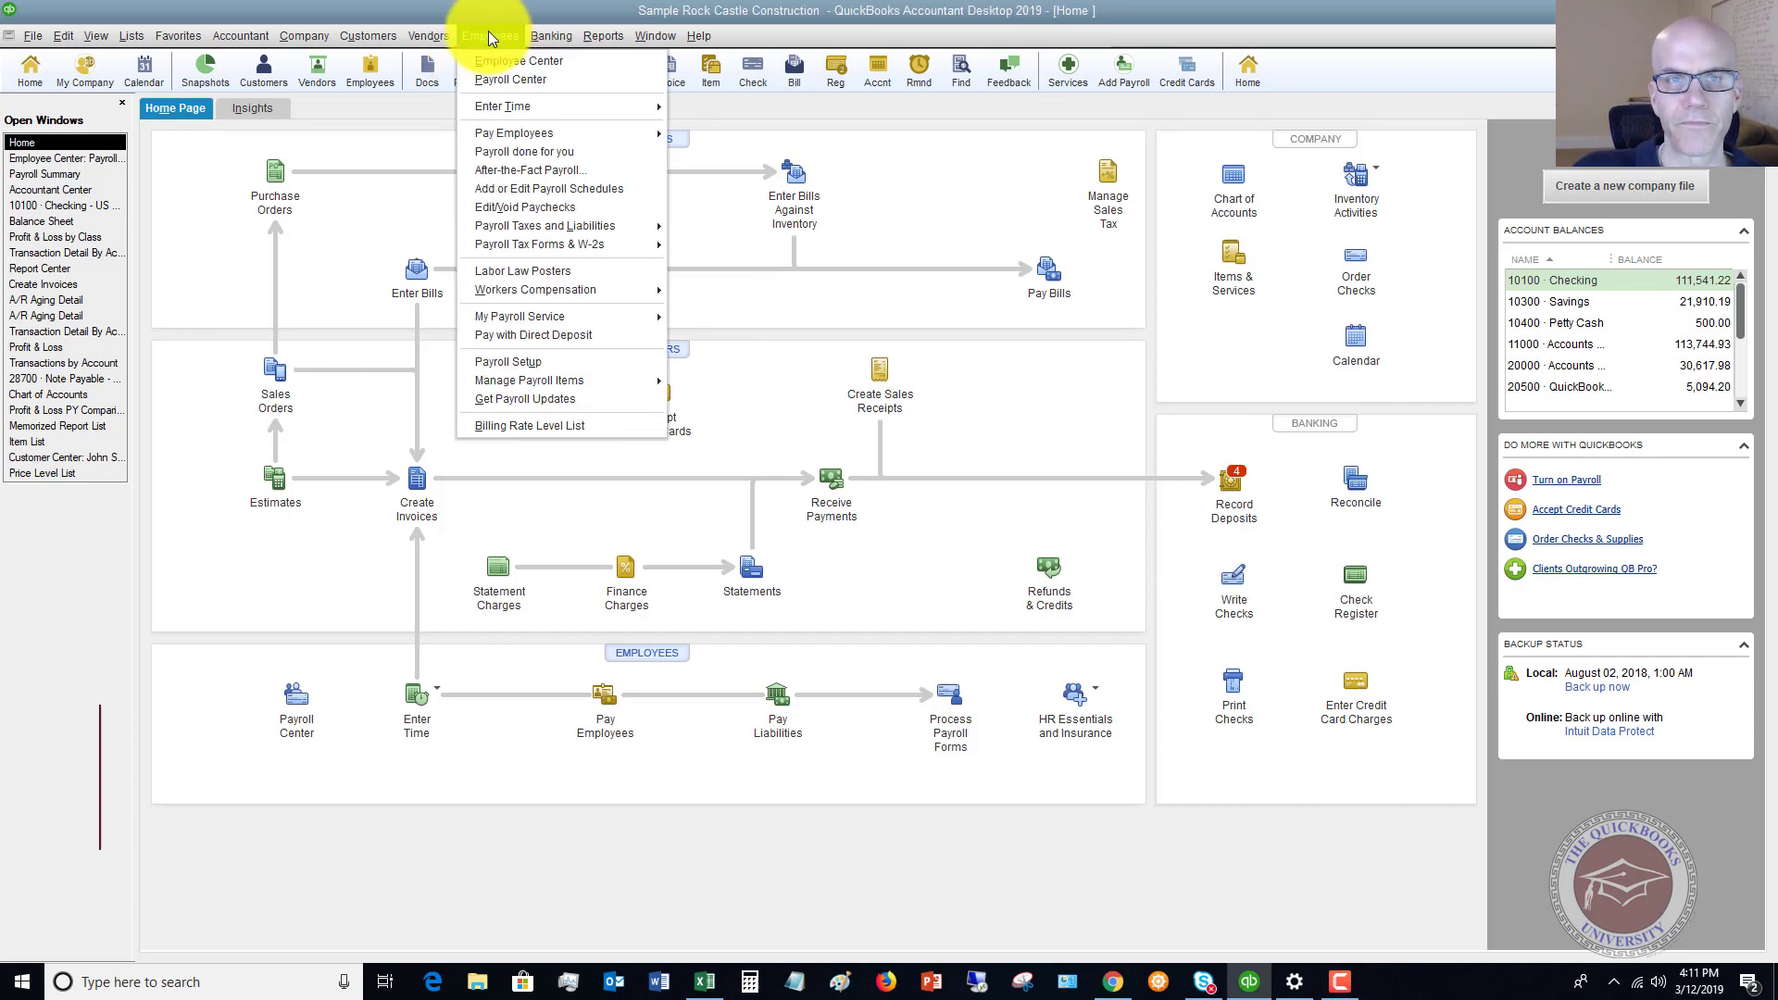
pyautogui.click(504, 59)
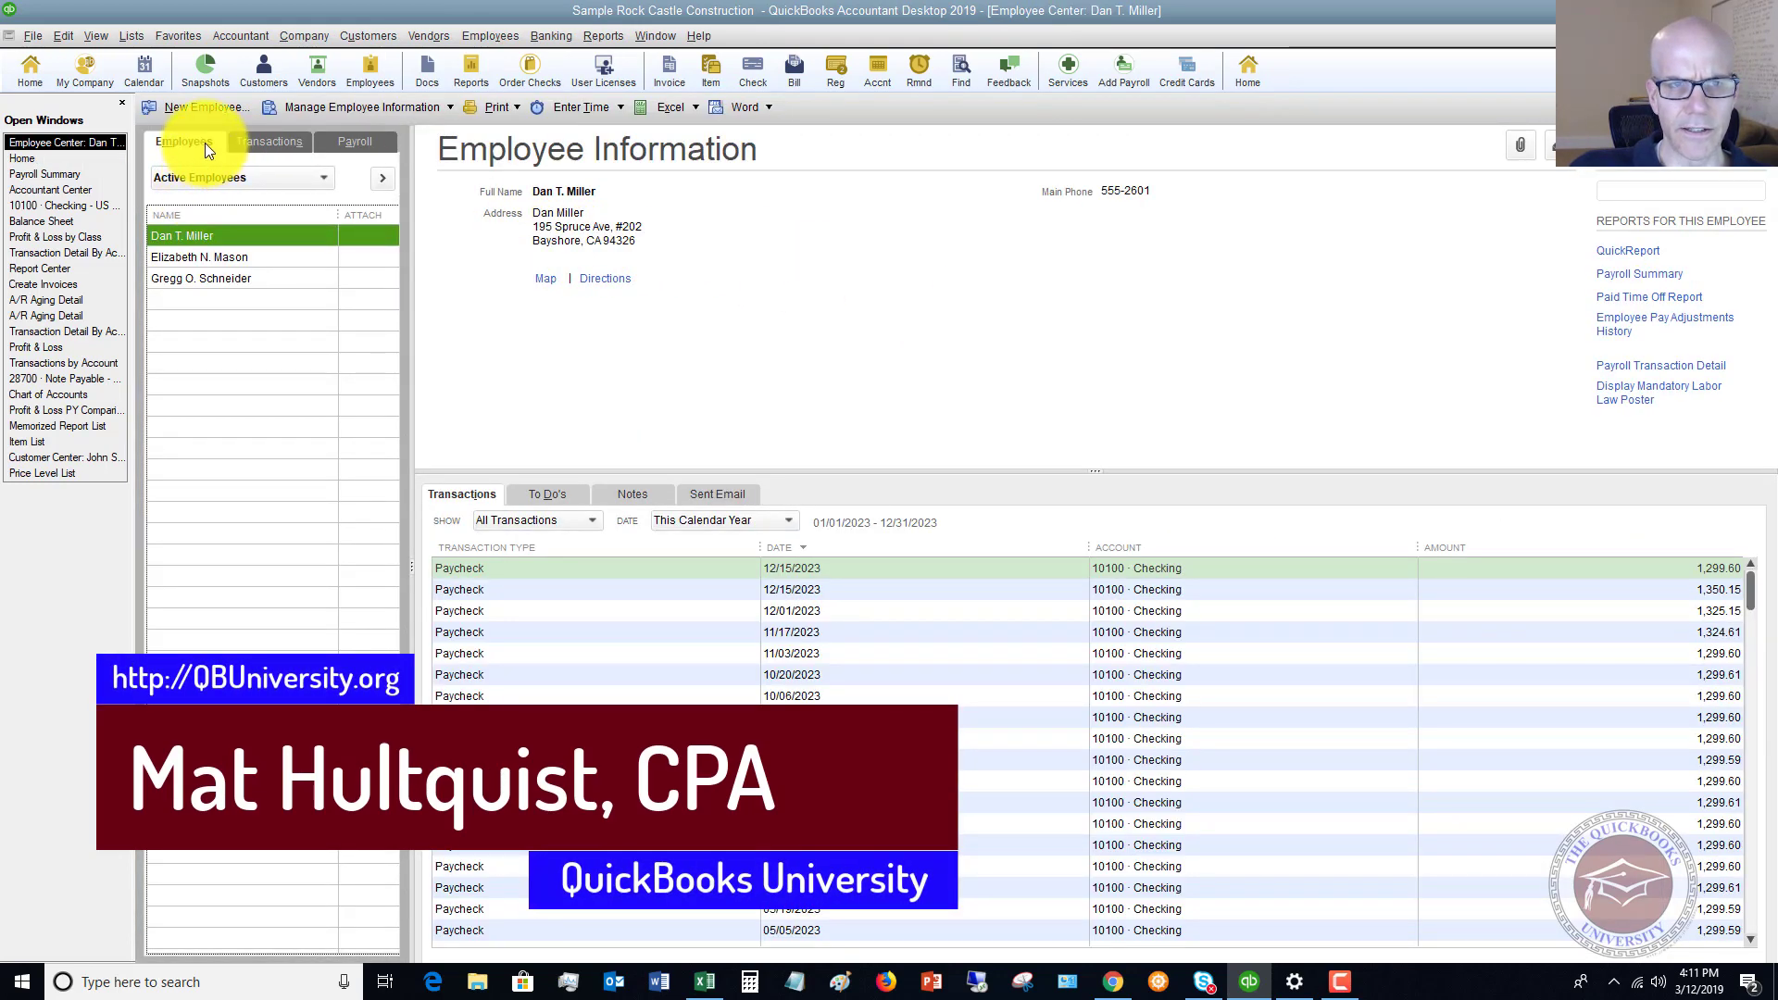
pyautogui.click(259, 137)
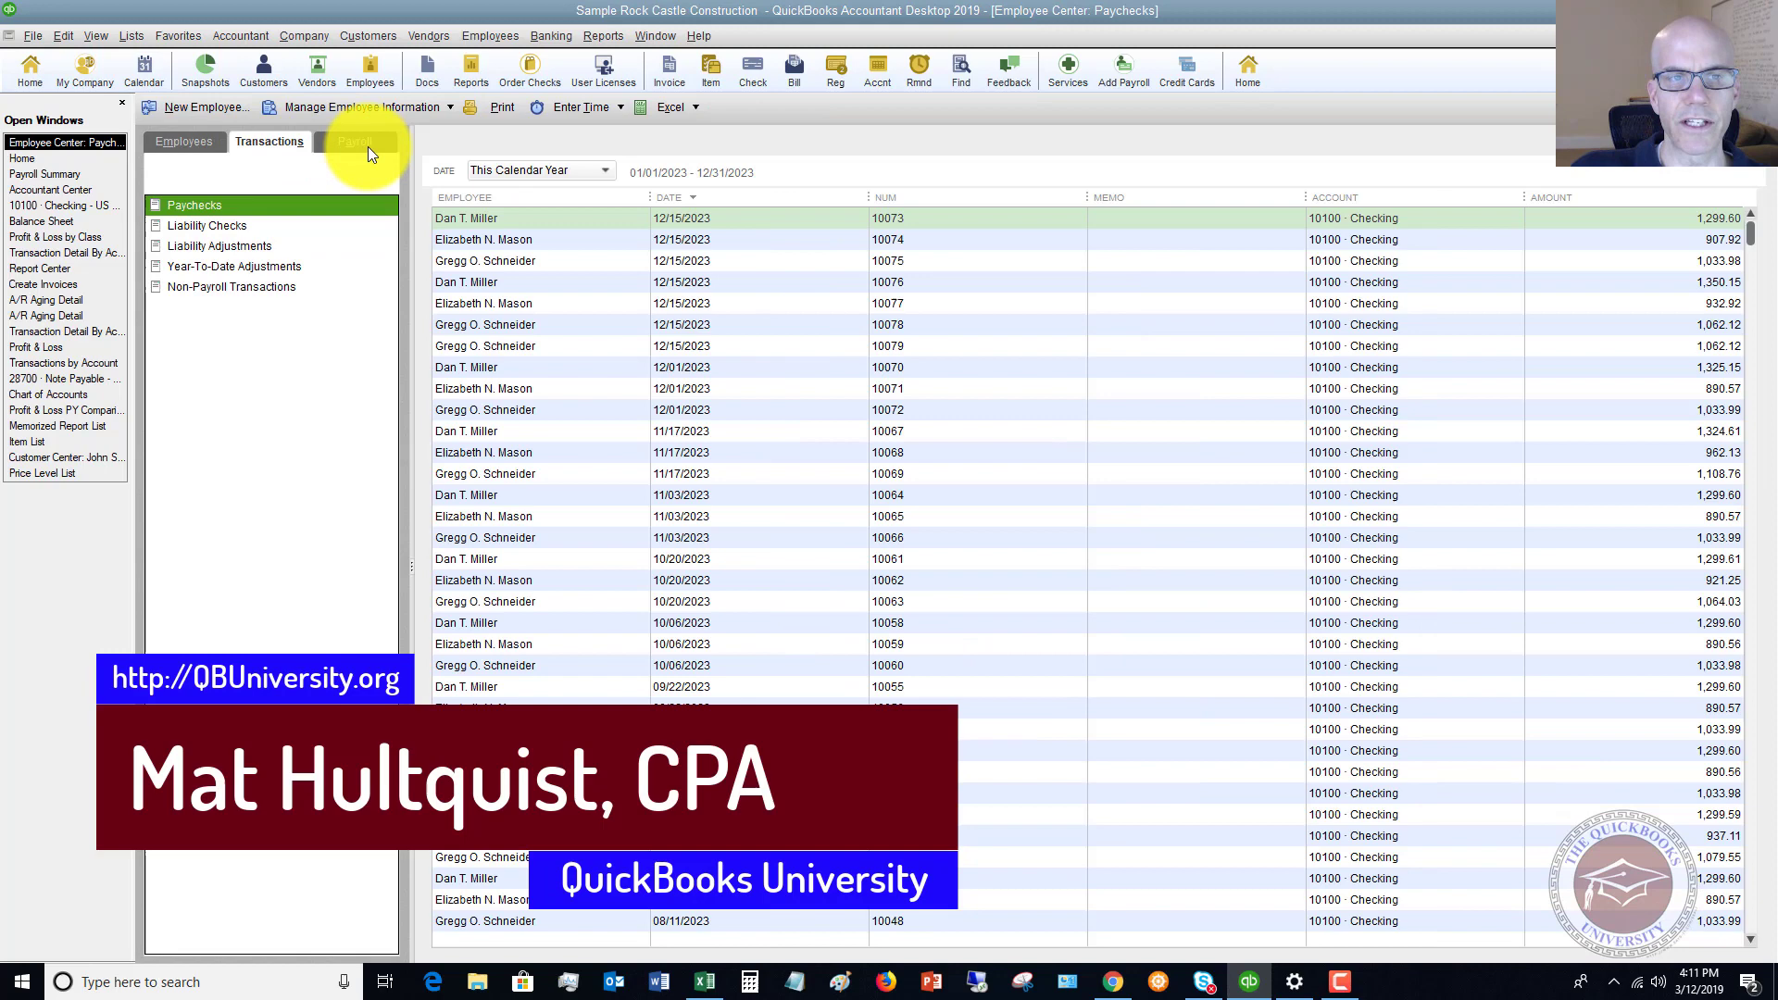
pyautogui.click(368, 141)
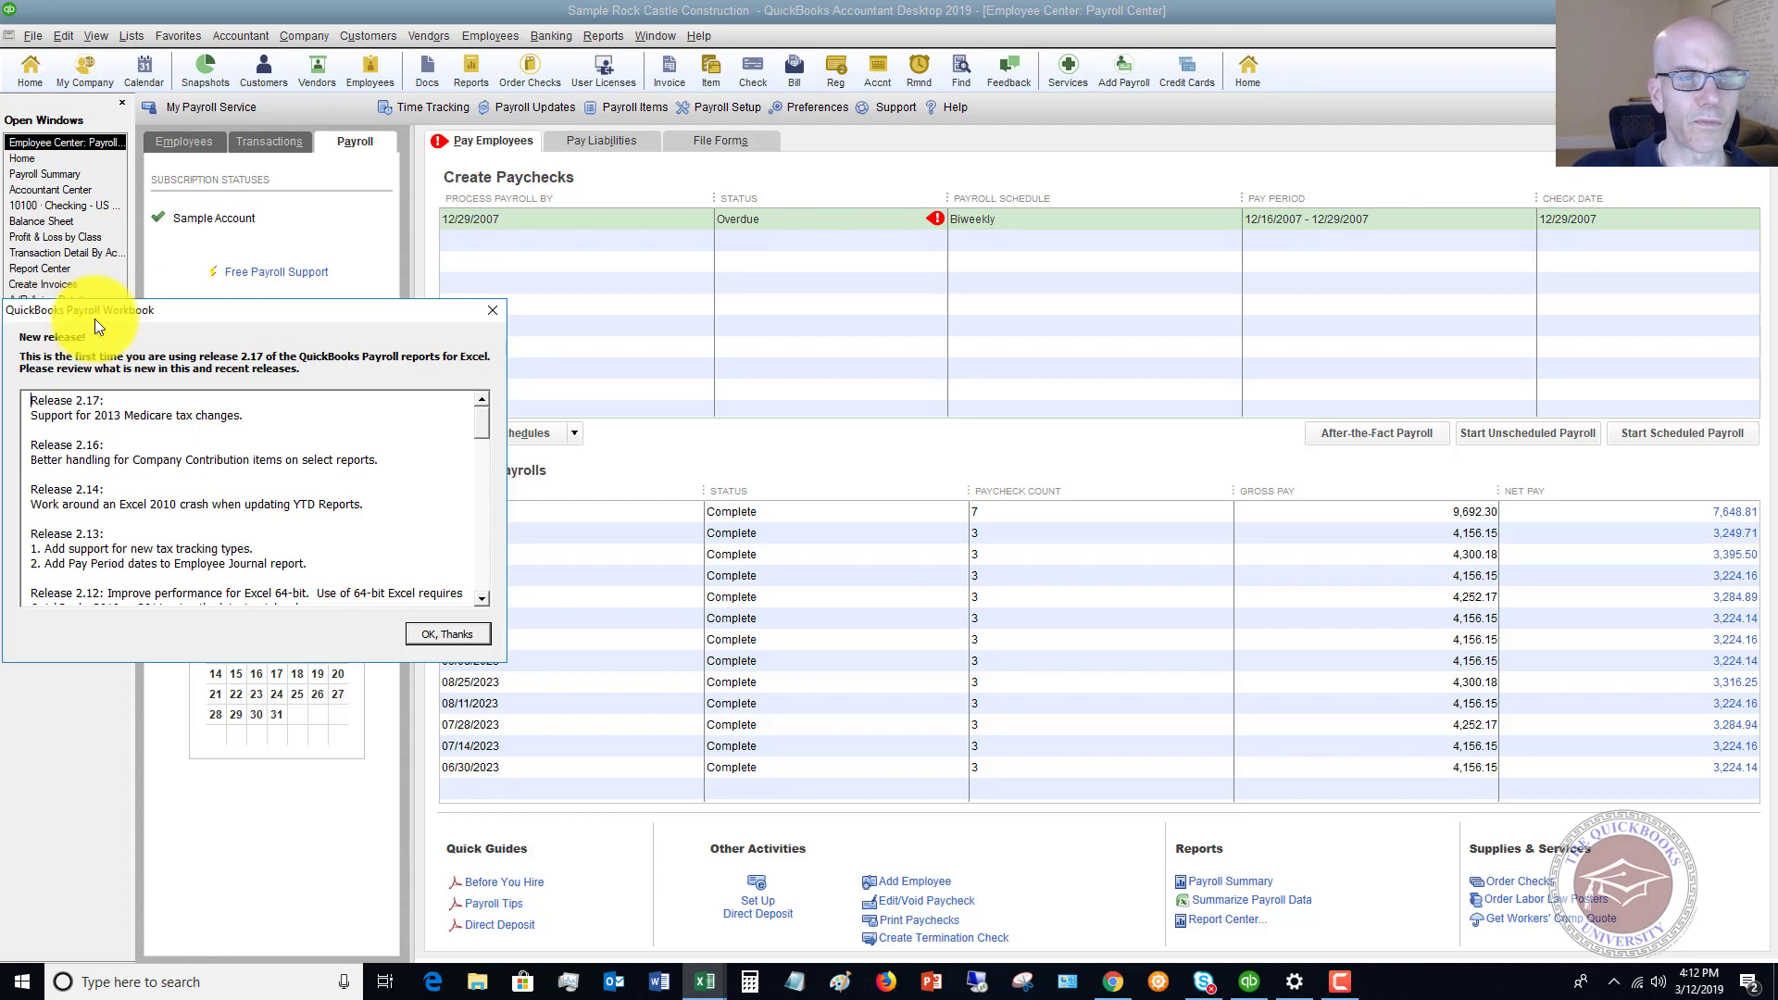
# - Dismiss the release 2.17 notice and open the Reports Workbook's Options / Settings to review them
pyautogui.click(441, 634)
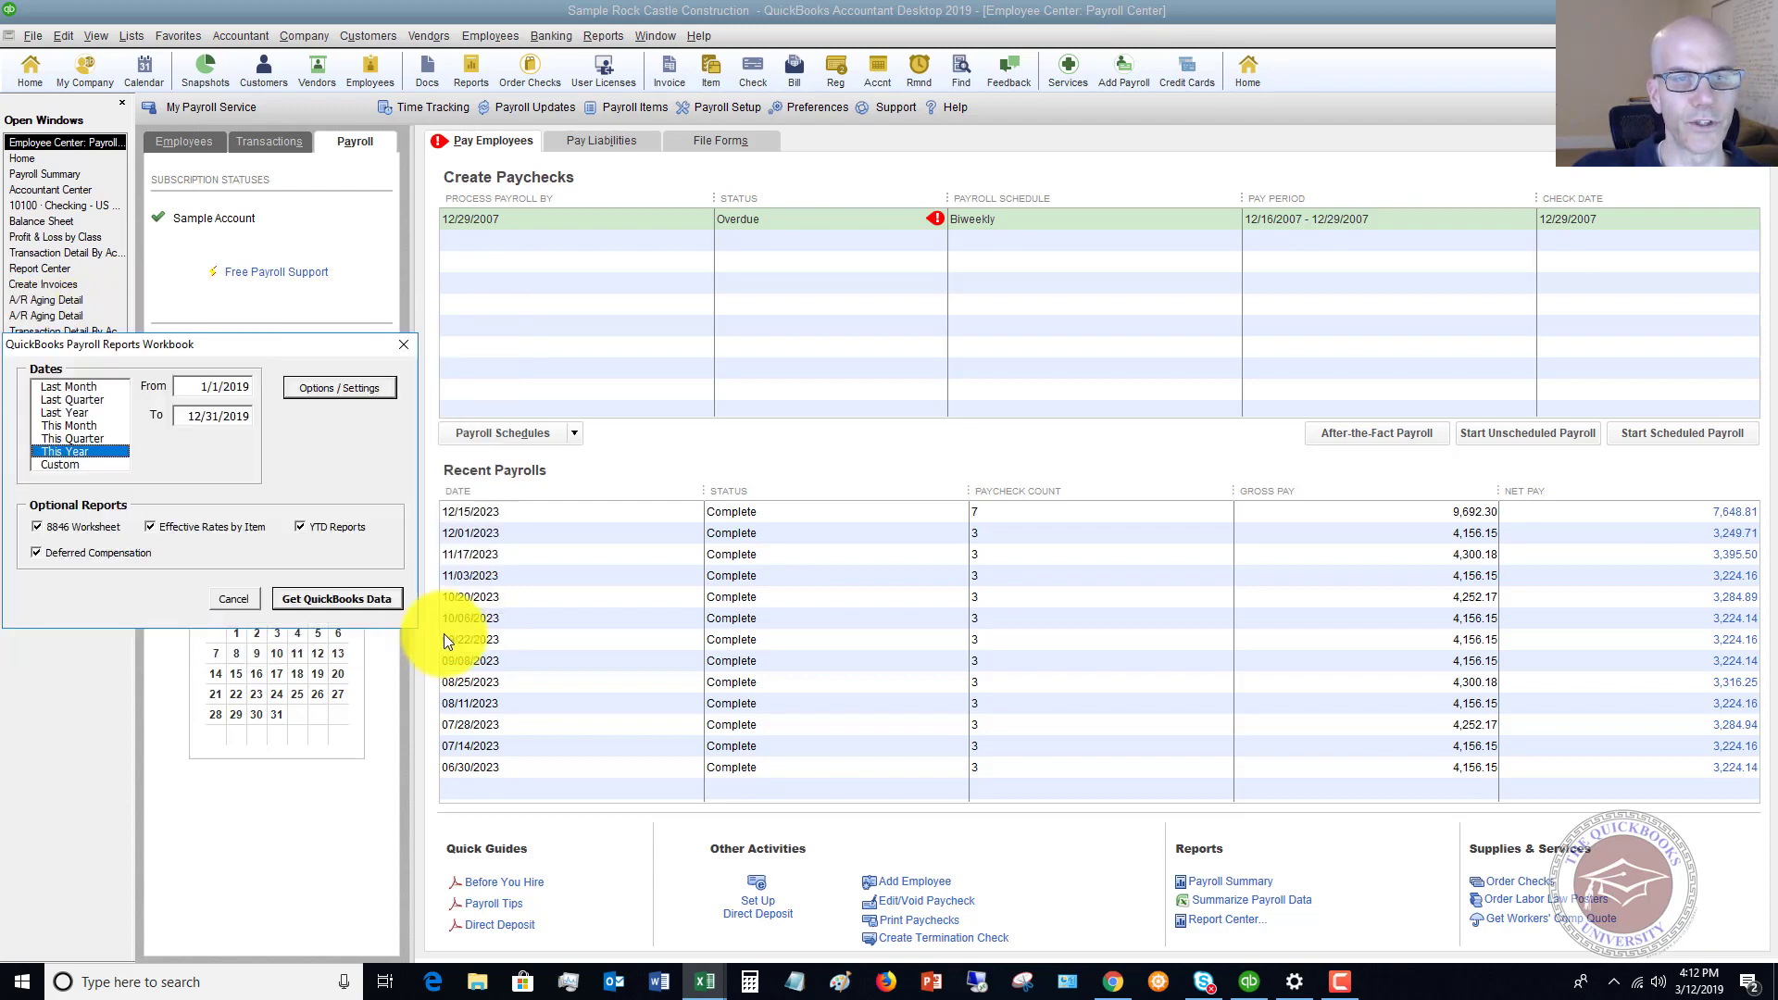
pyautogui.moveTo(226, 352); pyautogui.dragTo(817, 321)
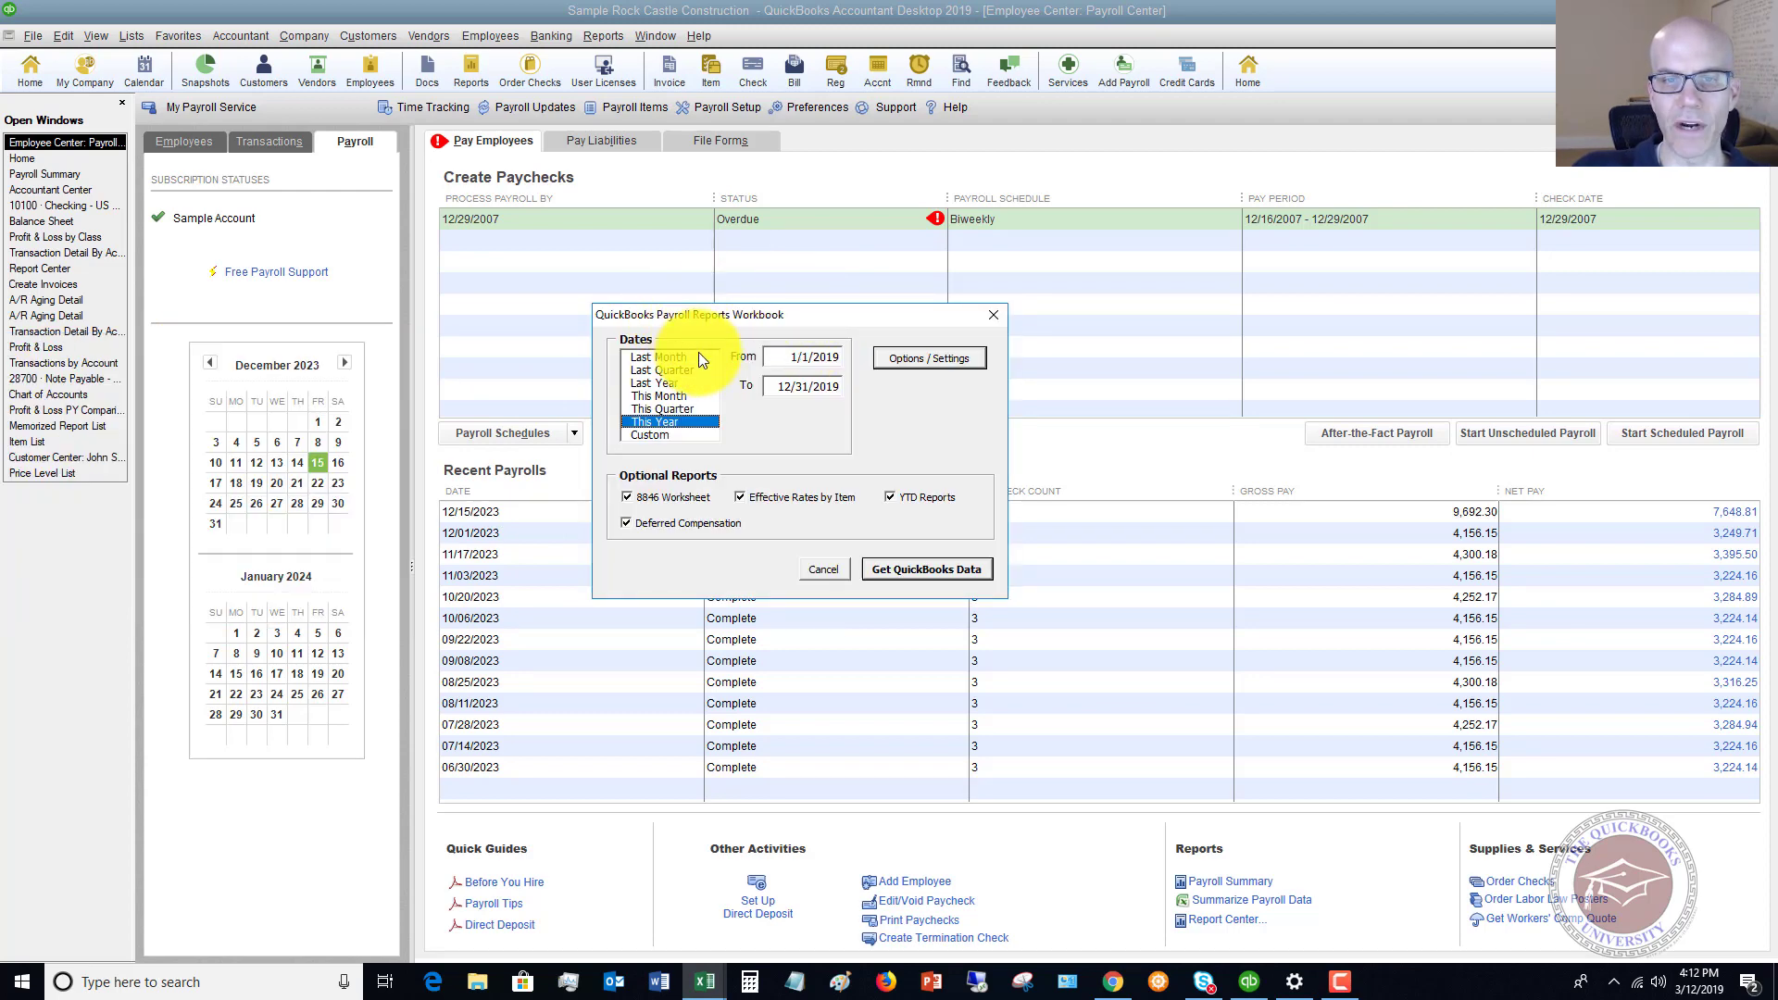
pyautogui.click(924, 357)
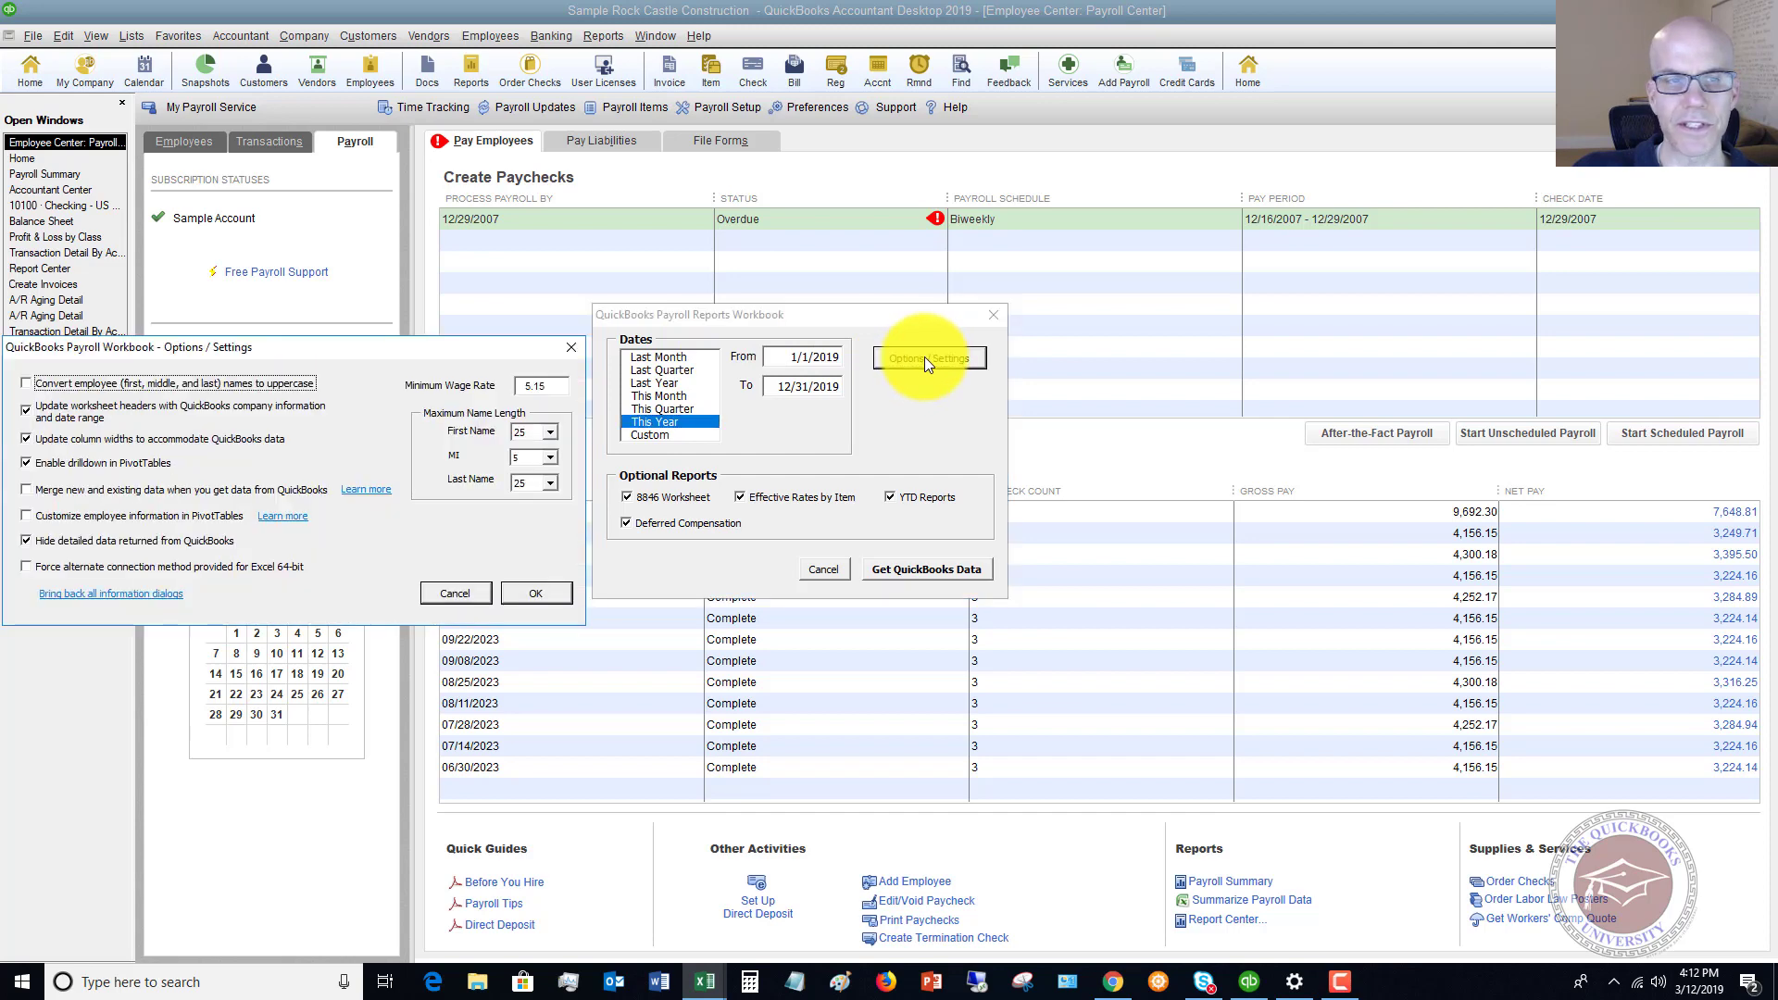
pyautogui.moveTo(328, 346); pyautogui.dragTo(811, 291)
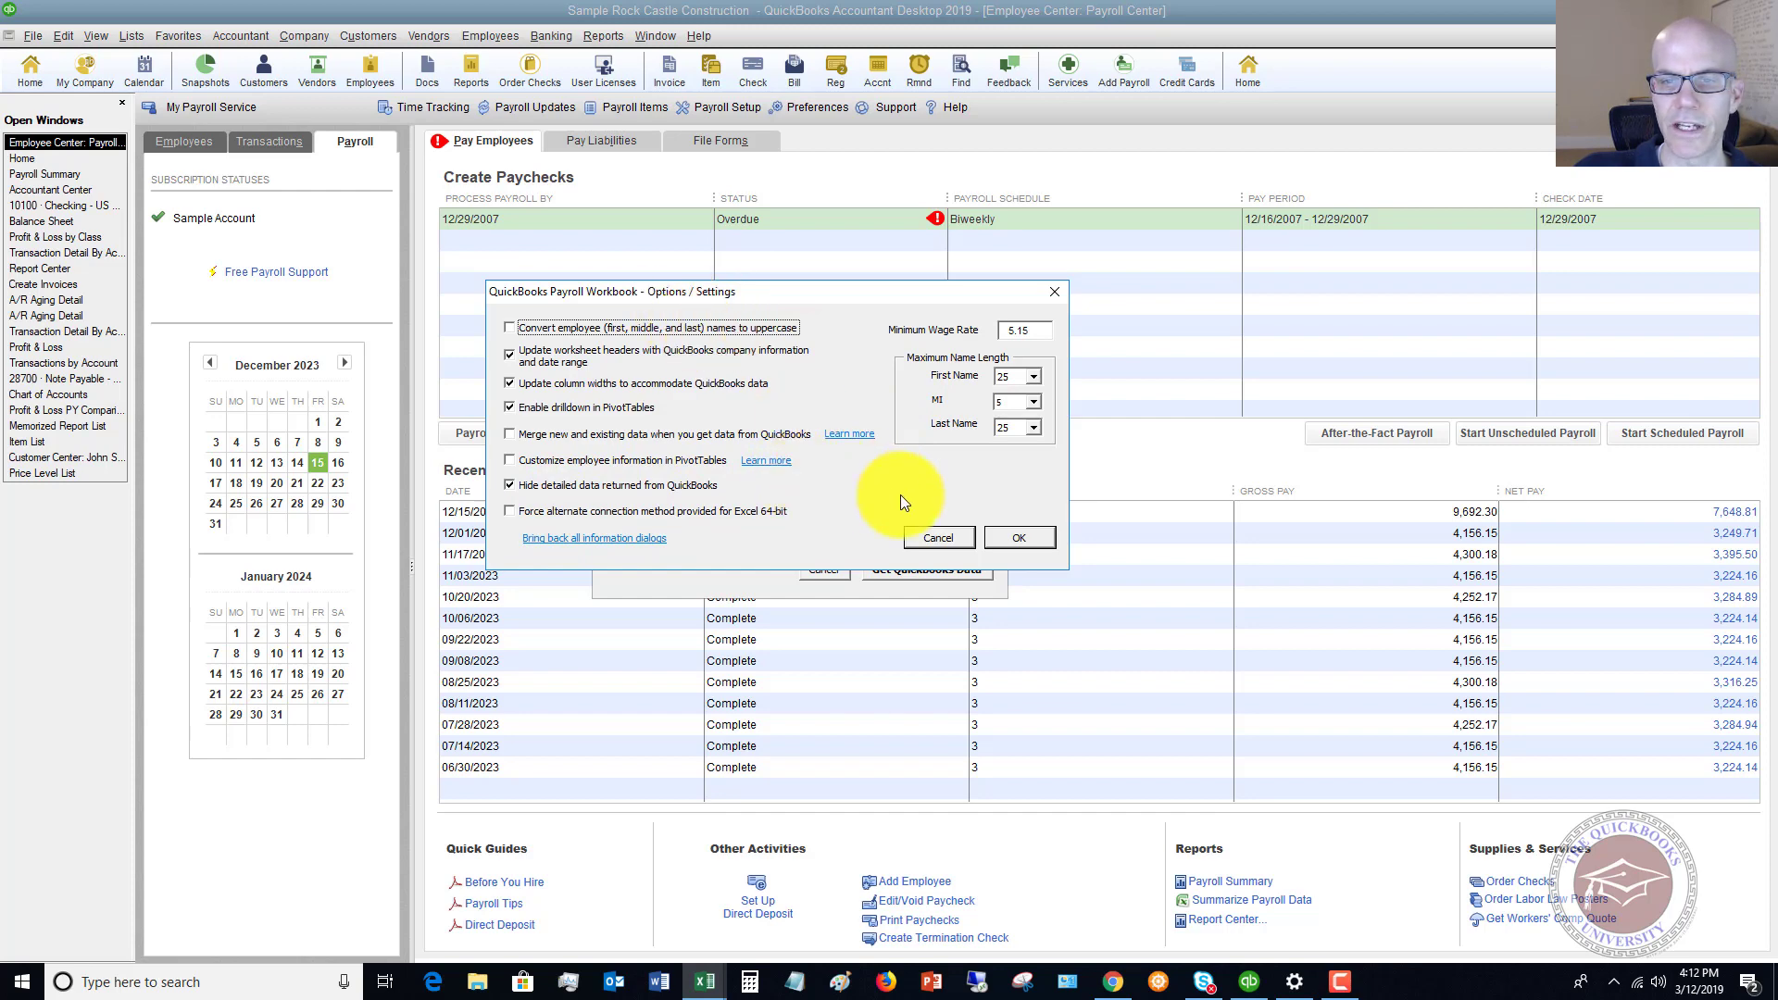
# - Close Options unchanged and pull Last Month (2/1/2019–2/28/2019) payroll data into Excel as a Custom range
pyautogui.click(932, 539)
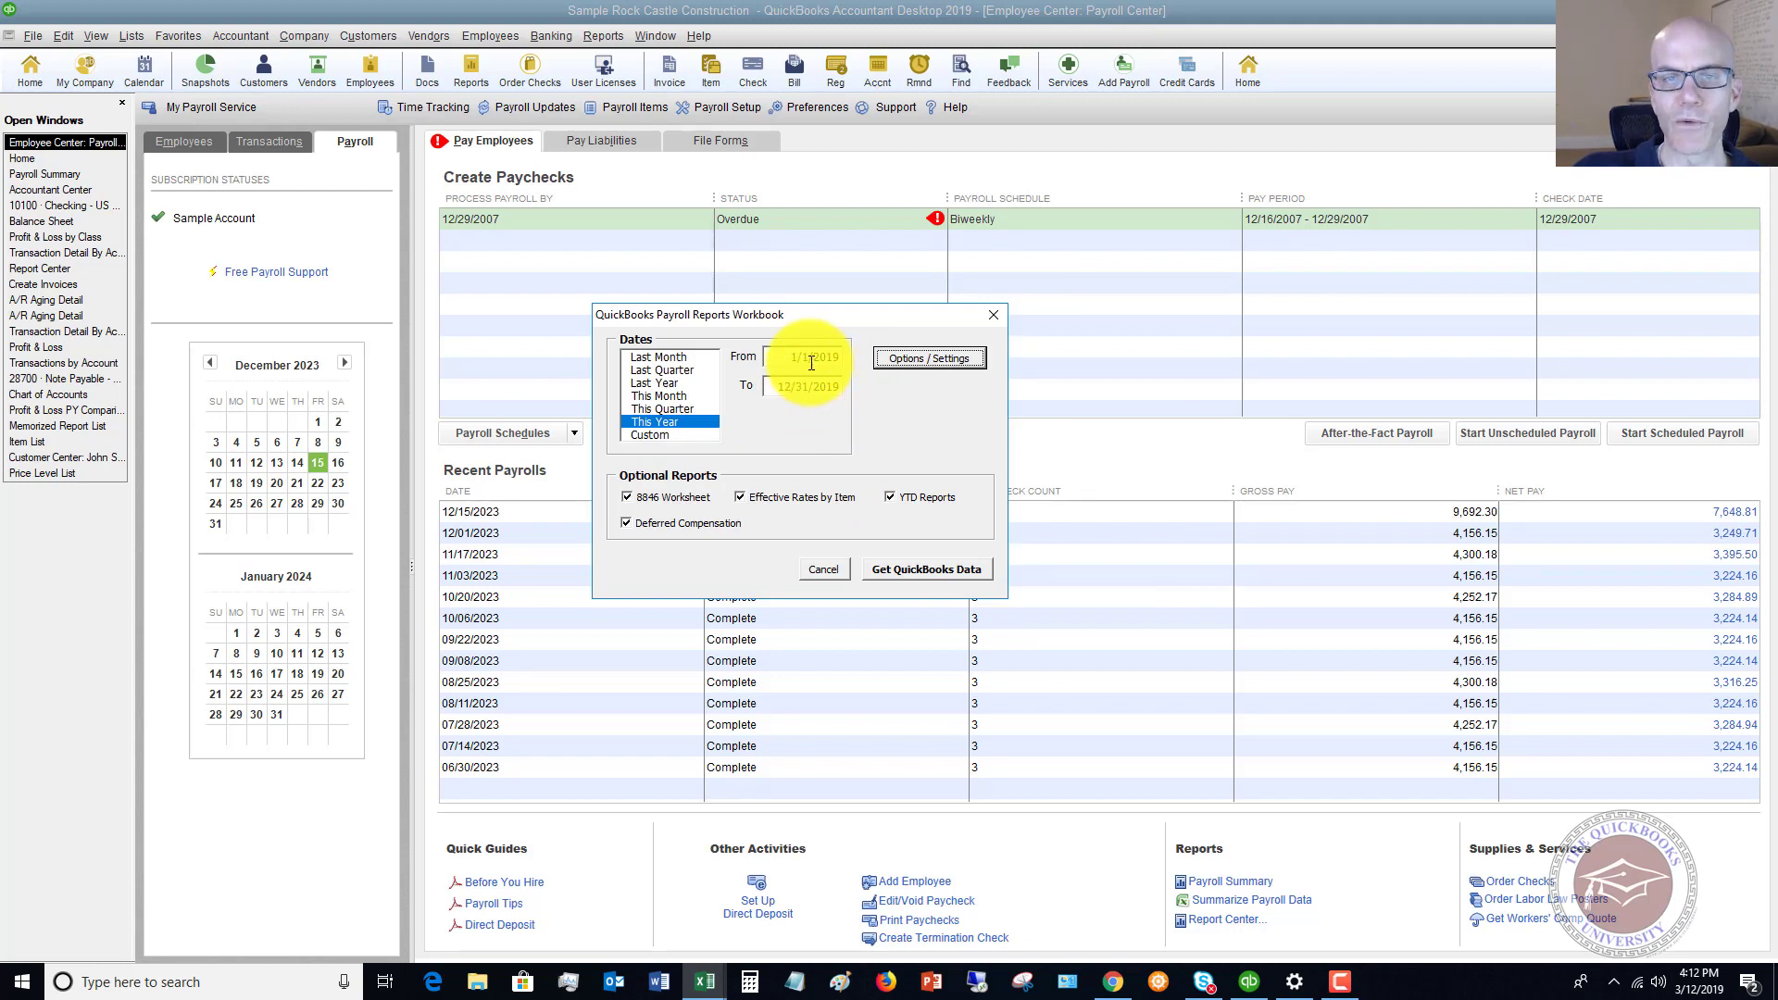
pyautogui.click(674, 356)
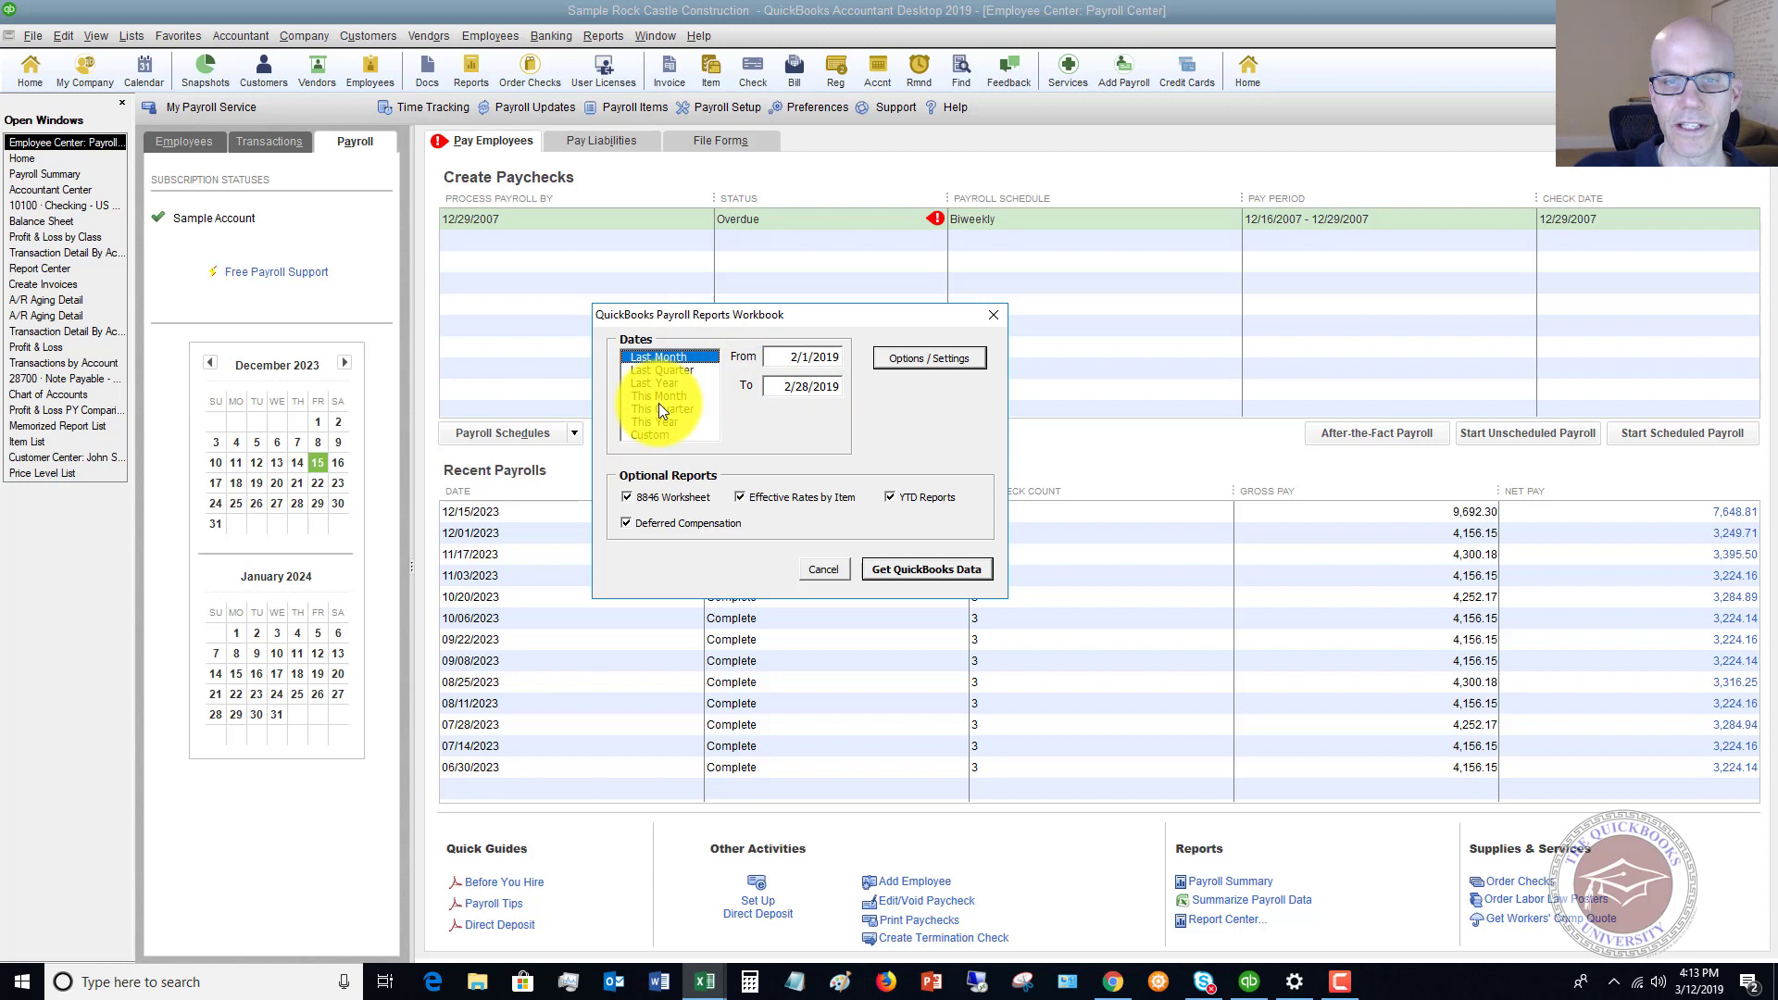
pyautogui.click(653, 434)
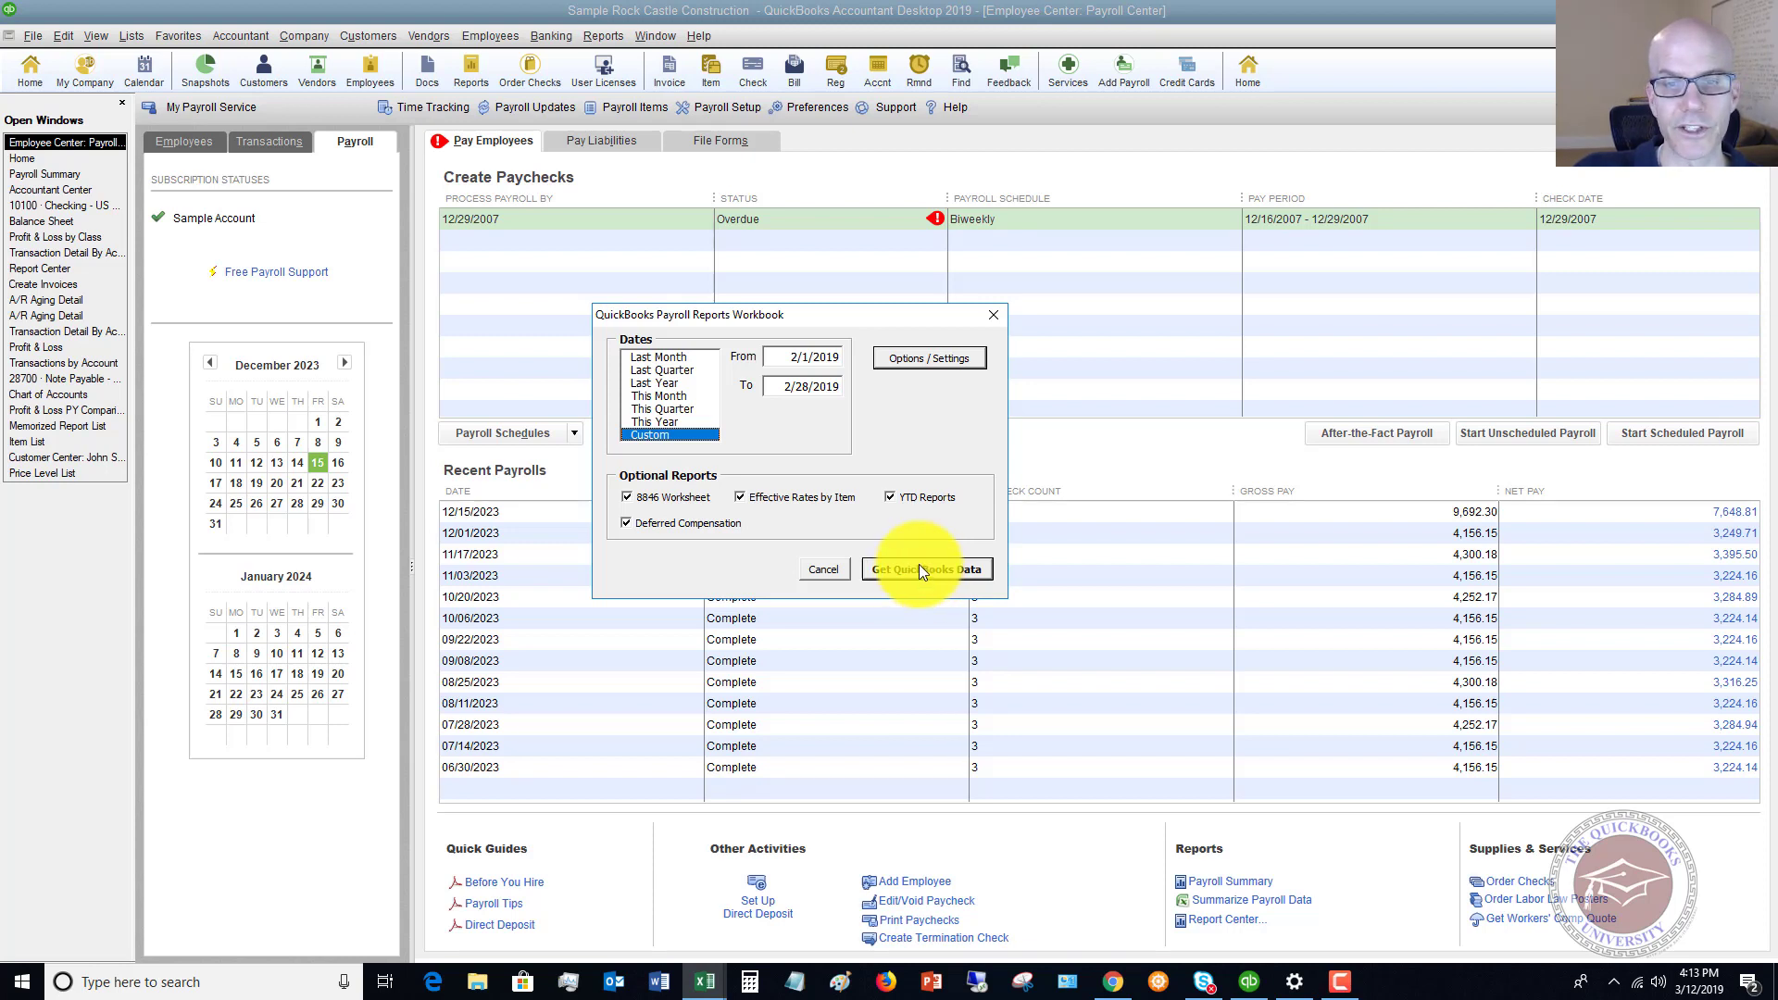
pyautogui.click(824, 569)
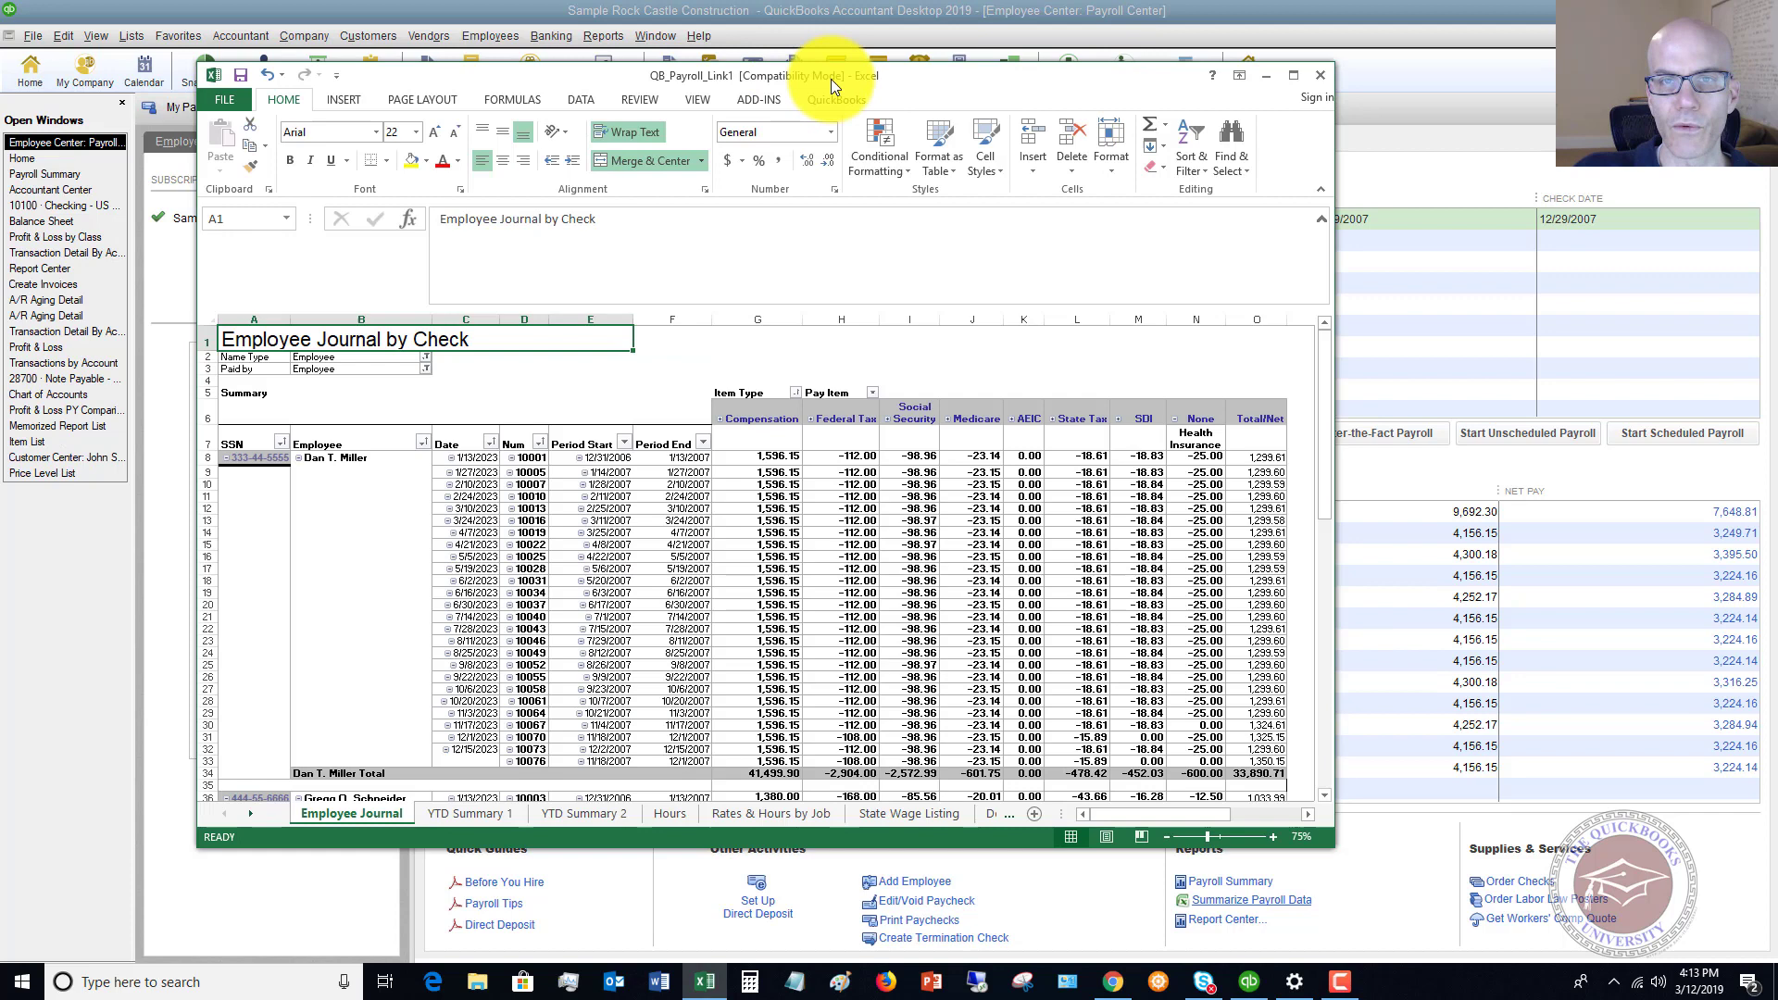
# - Maximize the Excel workbook and view the YTD Summary 1 and YTD Summary 2 sheets
pyautogui.doubleClick(906, 78)
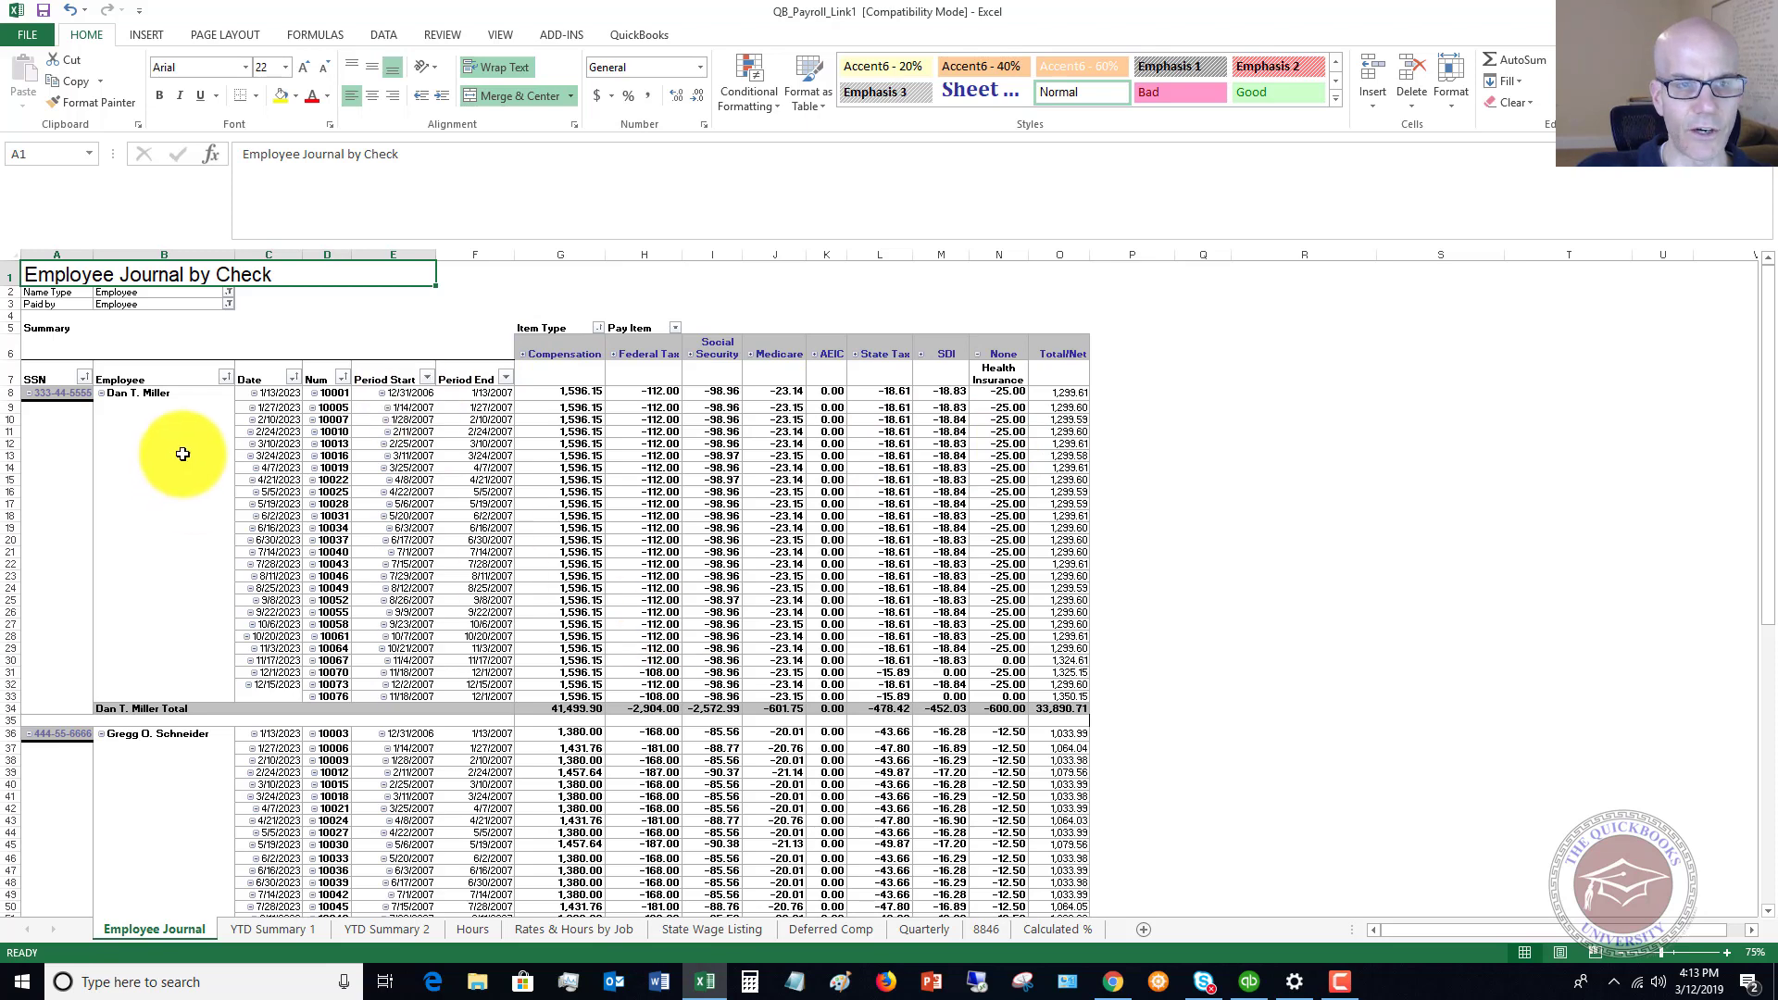
pyautogui.scroll(-10, 547, 575)
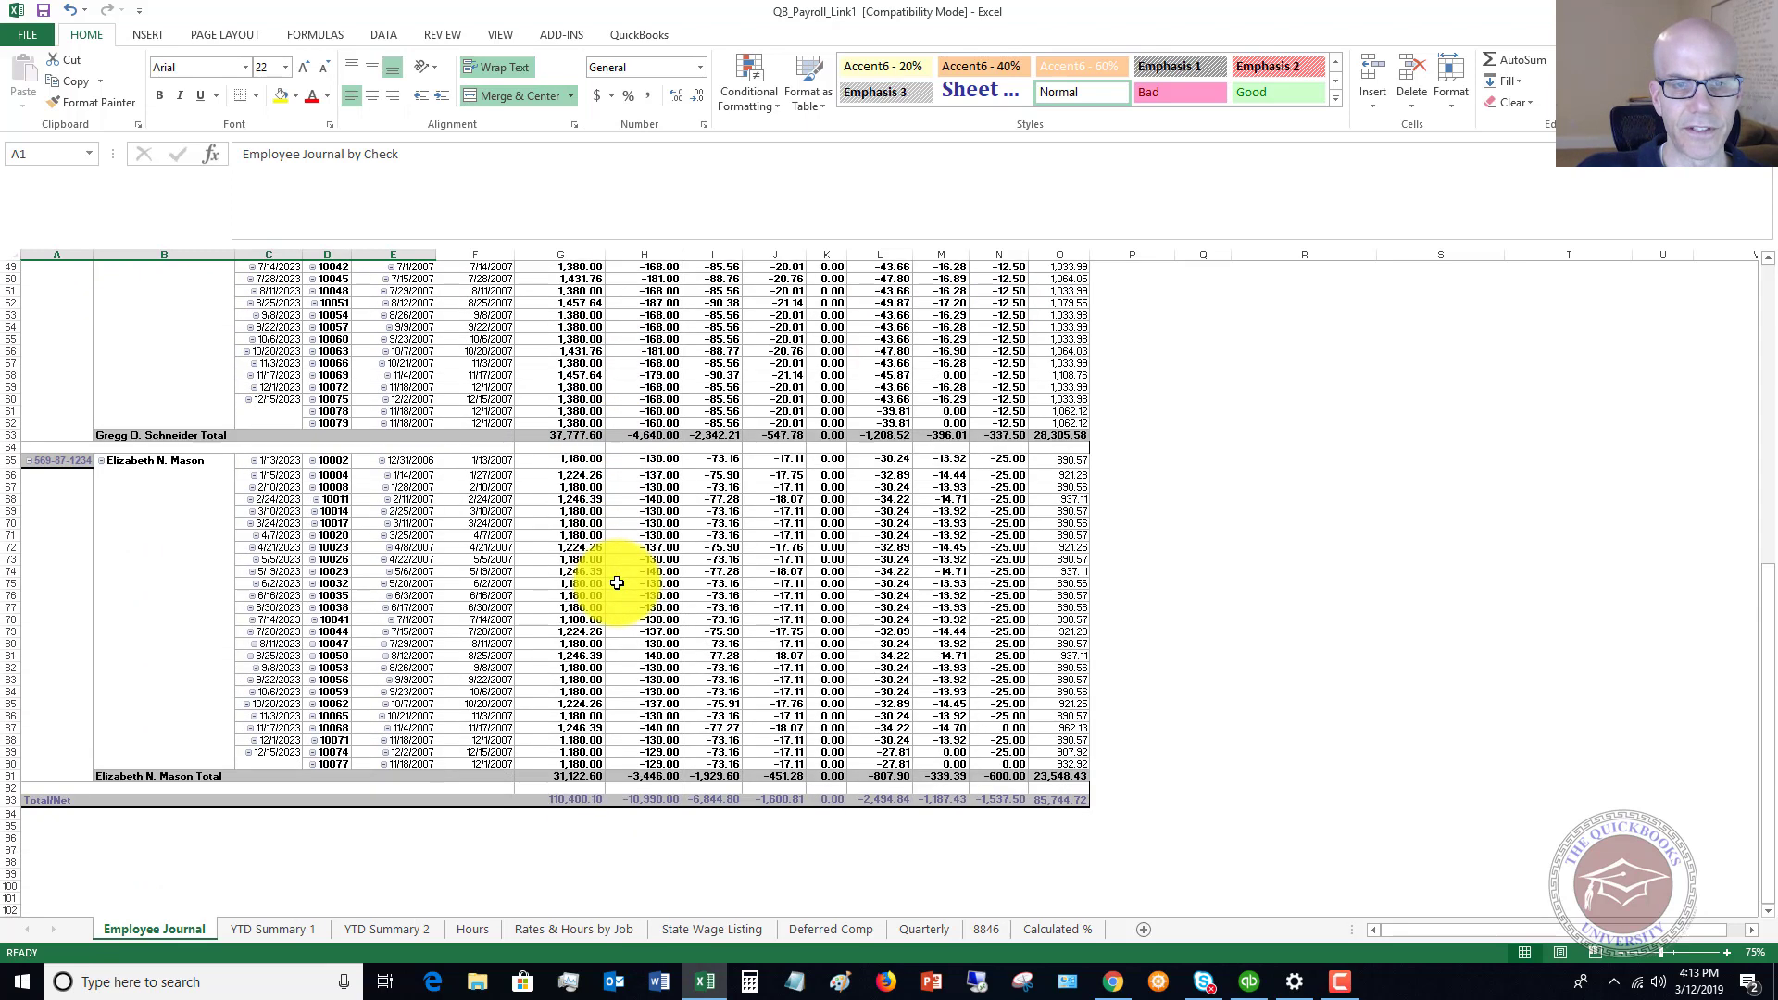
pyautogui.scroll(10, 617, 582)
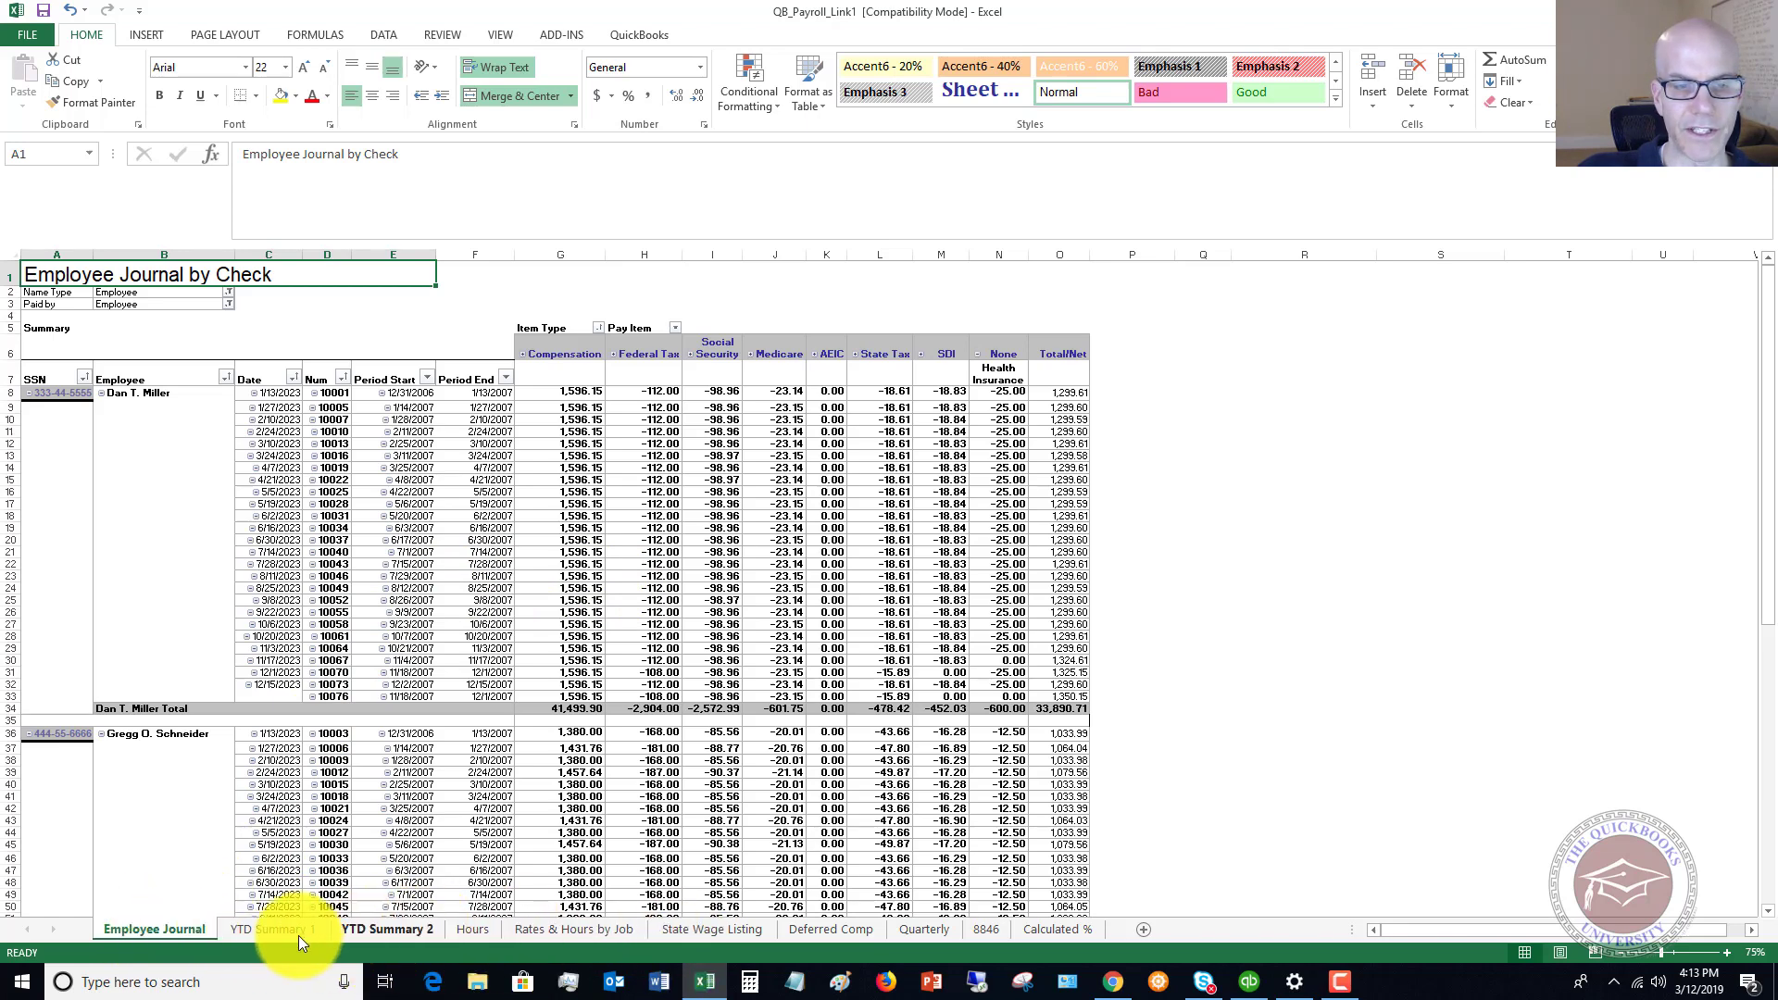
pyautogui.click(274, 929)
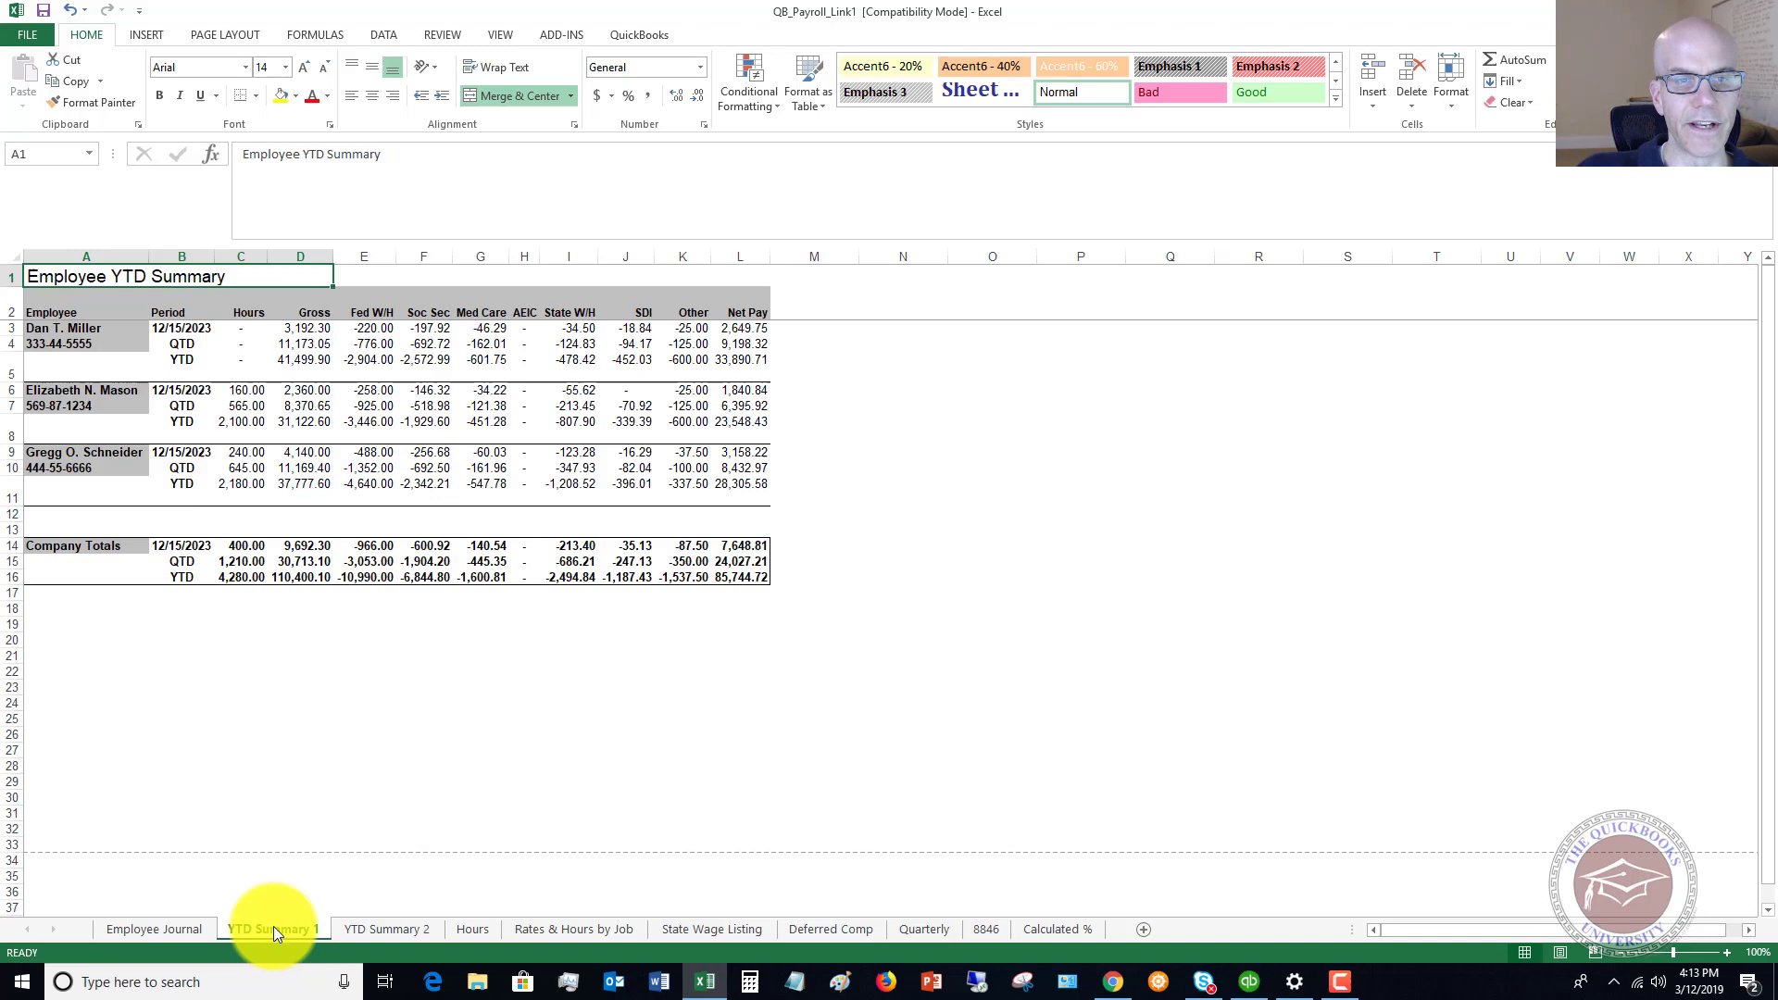
pyautogui.click(410, 930)
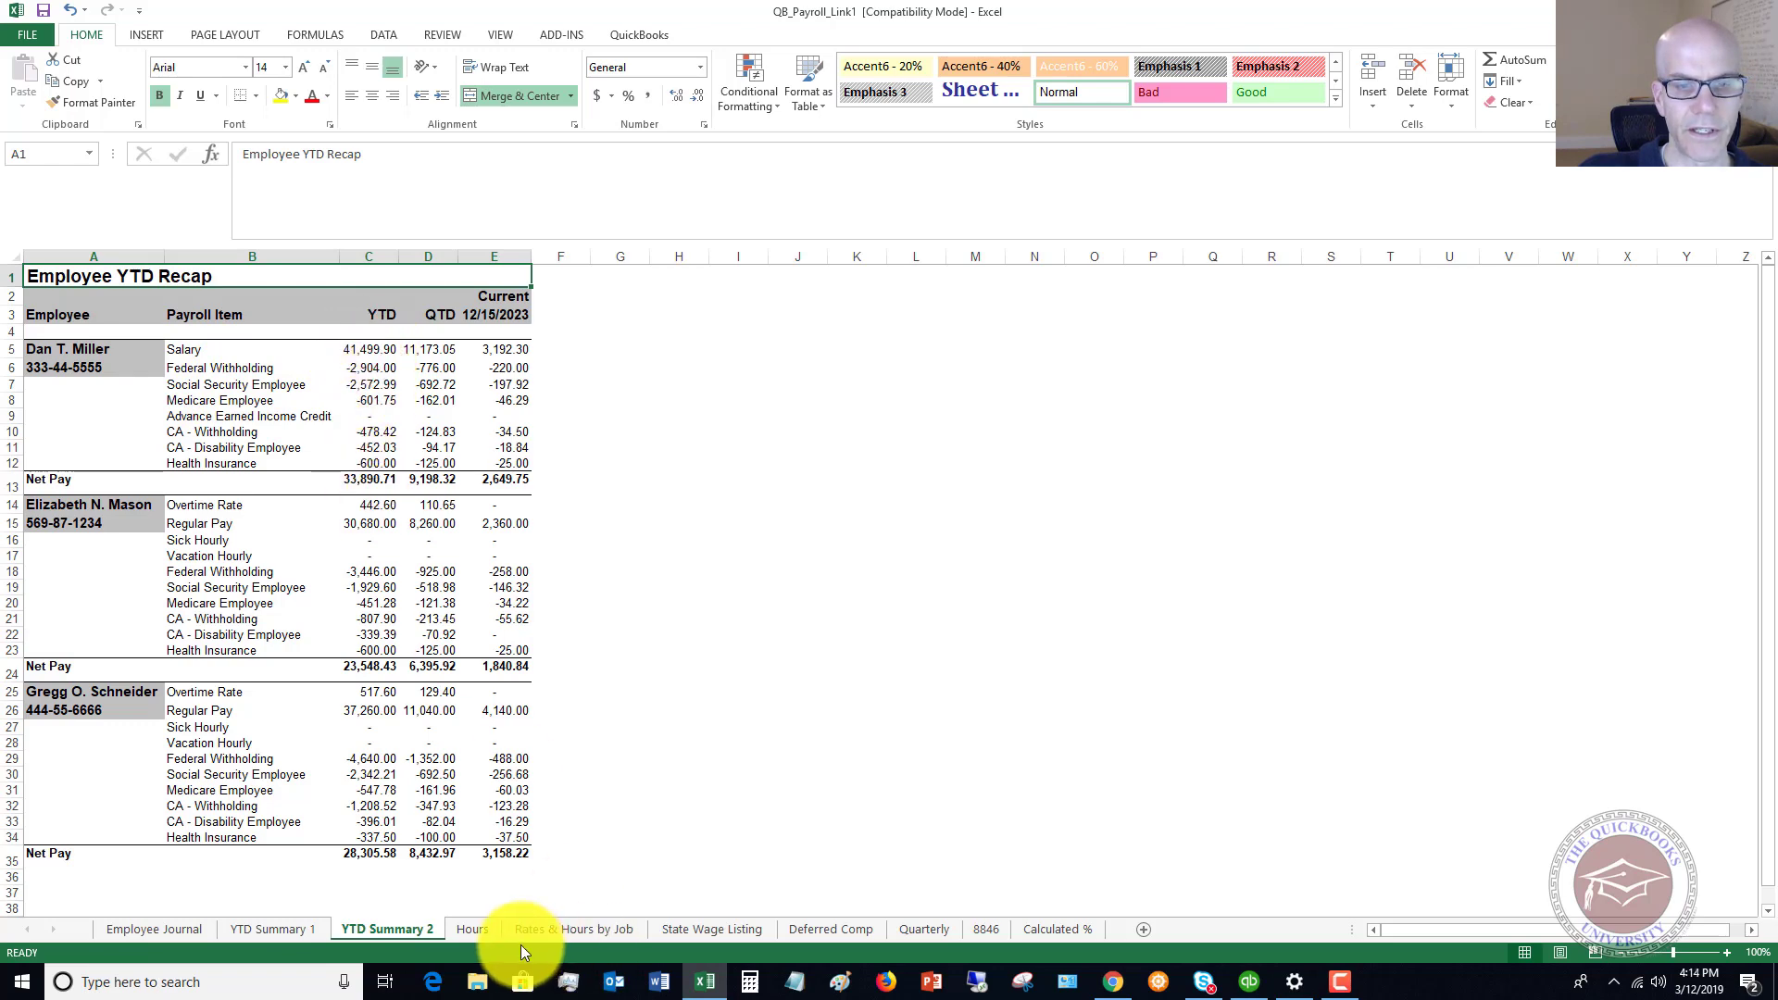
# - Browse the Hours, Rates & Hours by Job, State Wage Listing, Quarterly, 8846 and Calculated % sheets
pyautogui.click(476, 922)
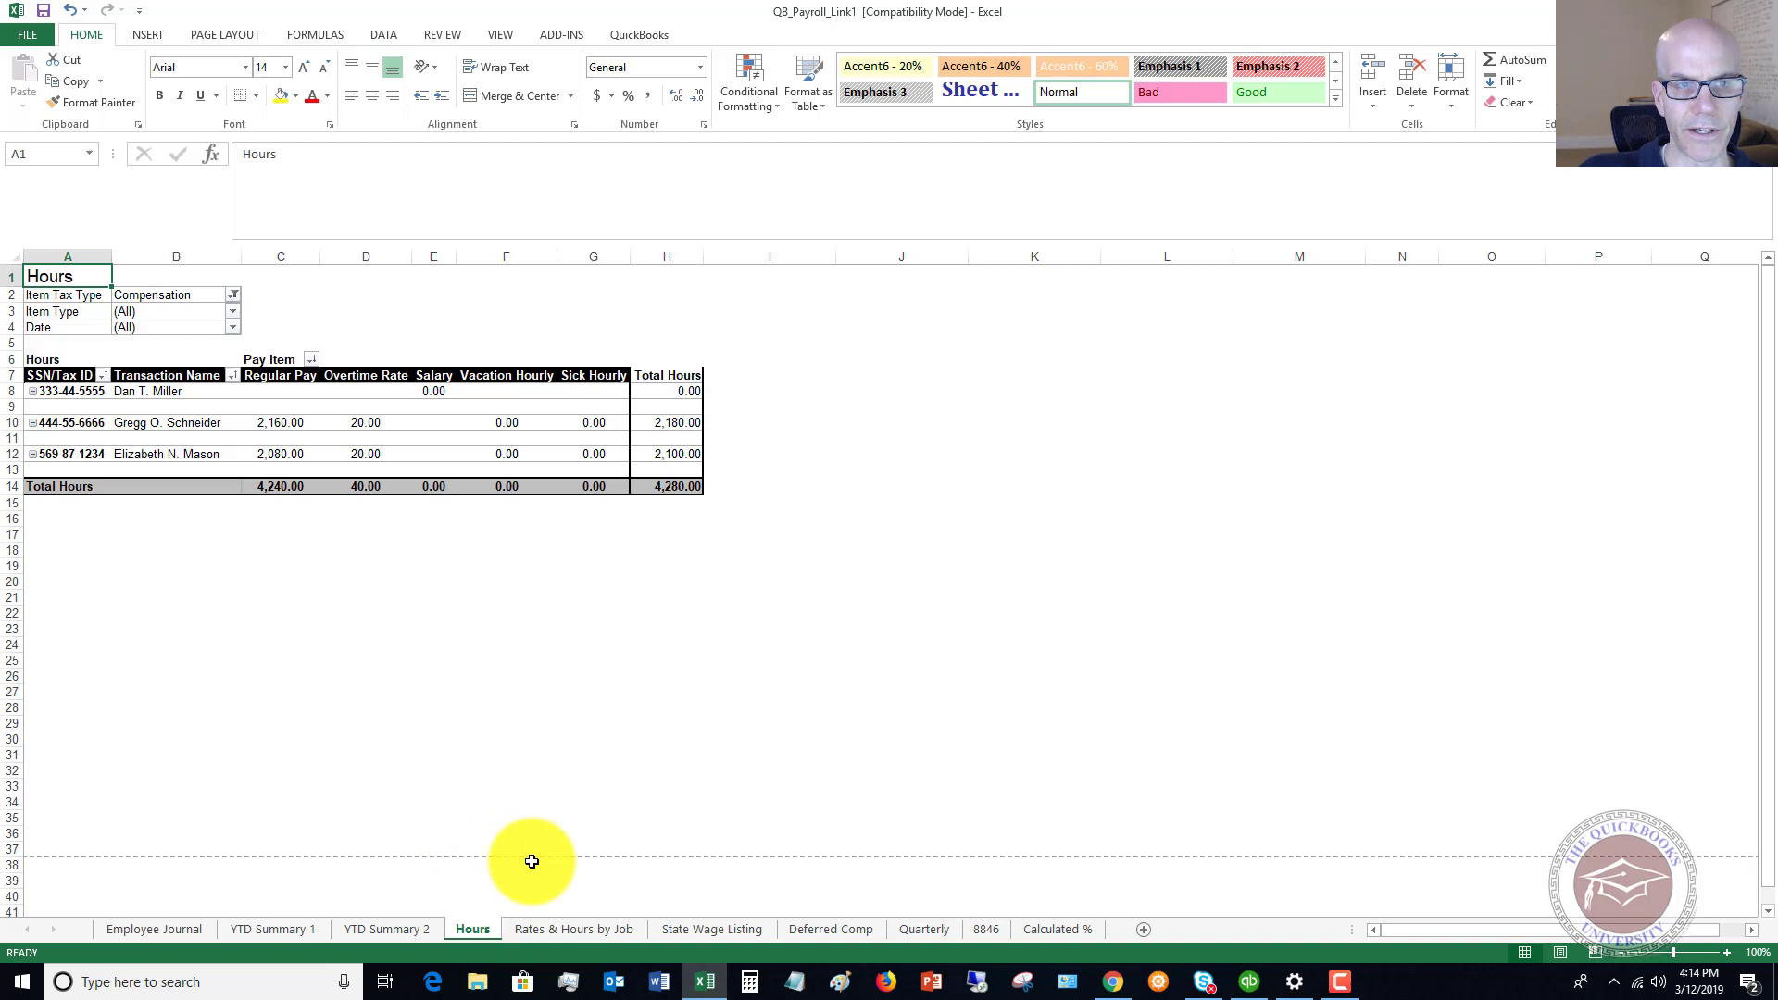
pyautogui.click(583, 930)
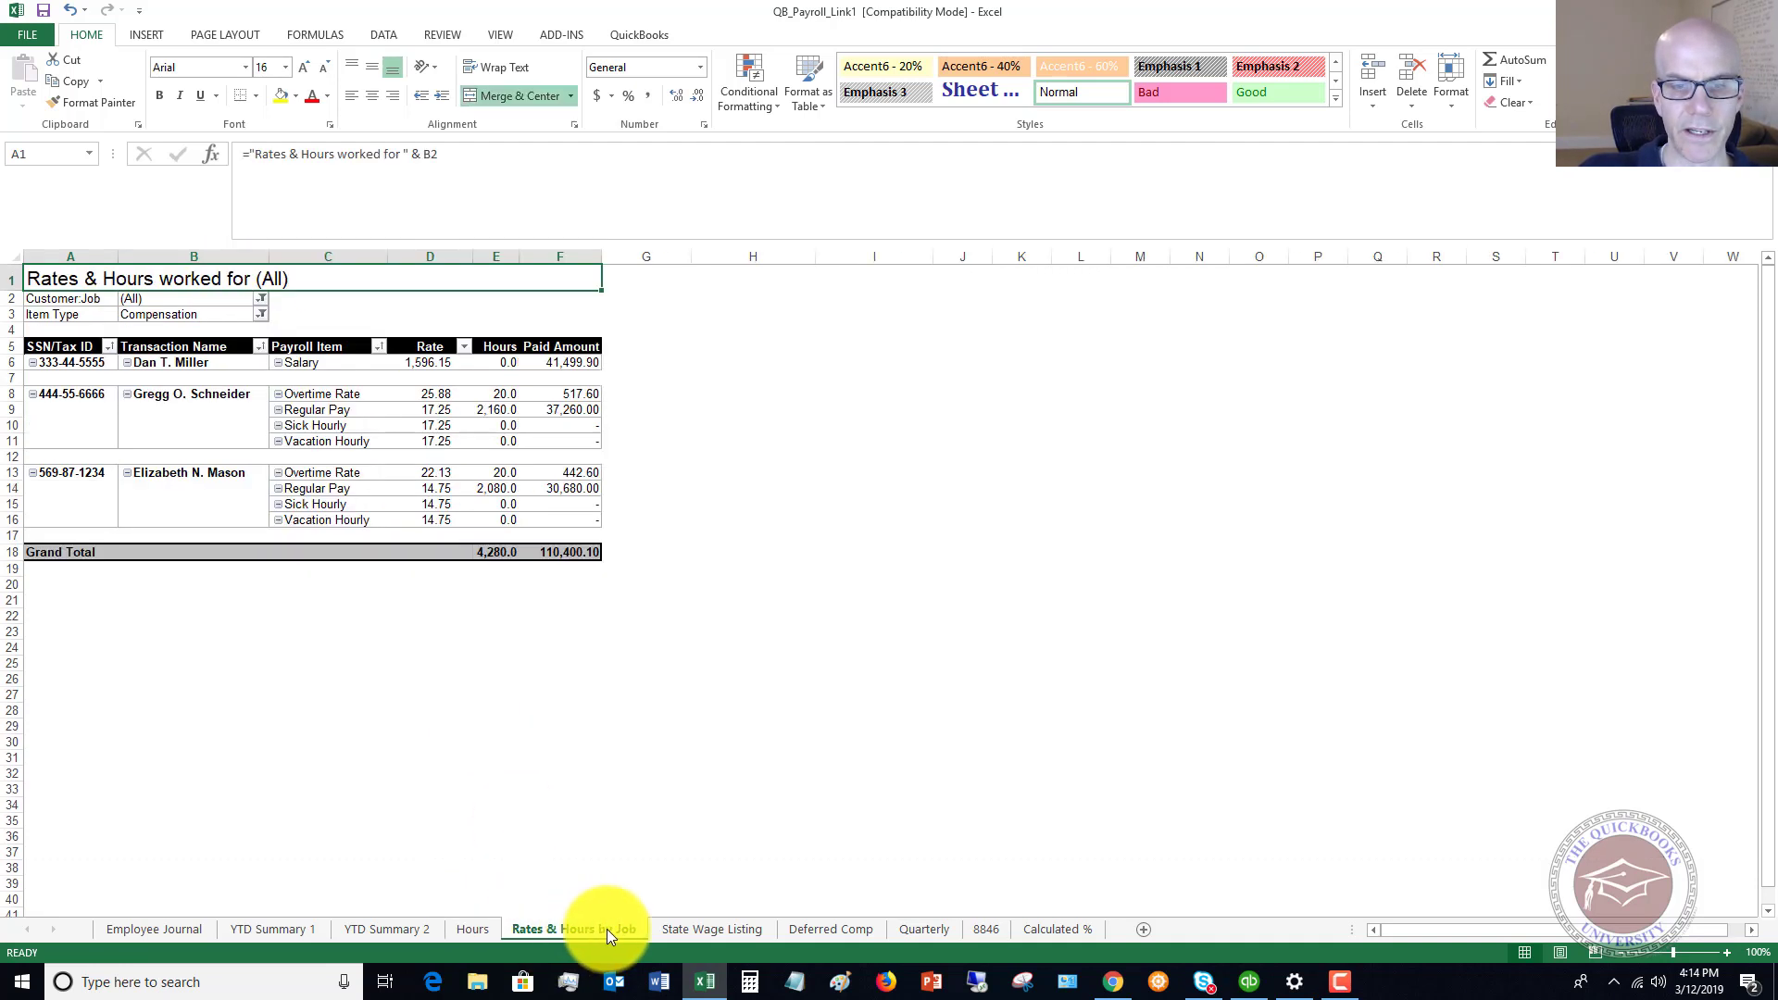
pyautogui.click(709, 927)
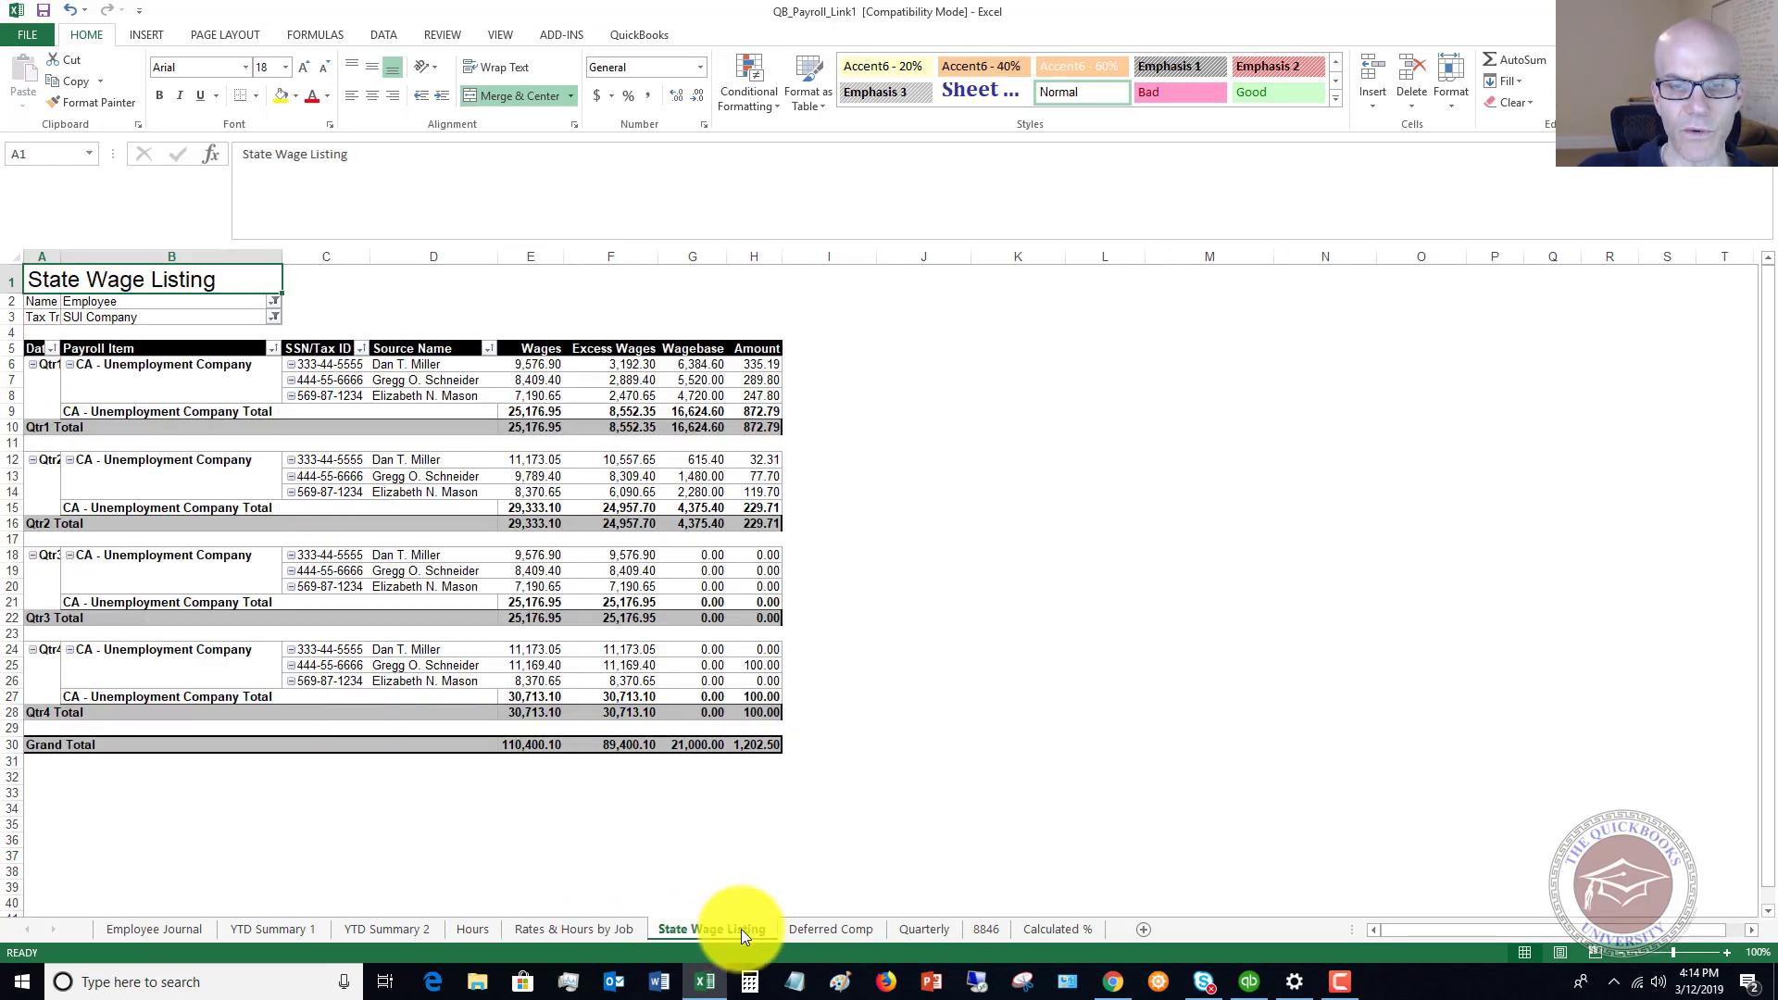
pyautogui.click(921, 934)
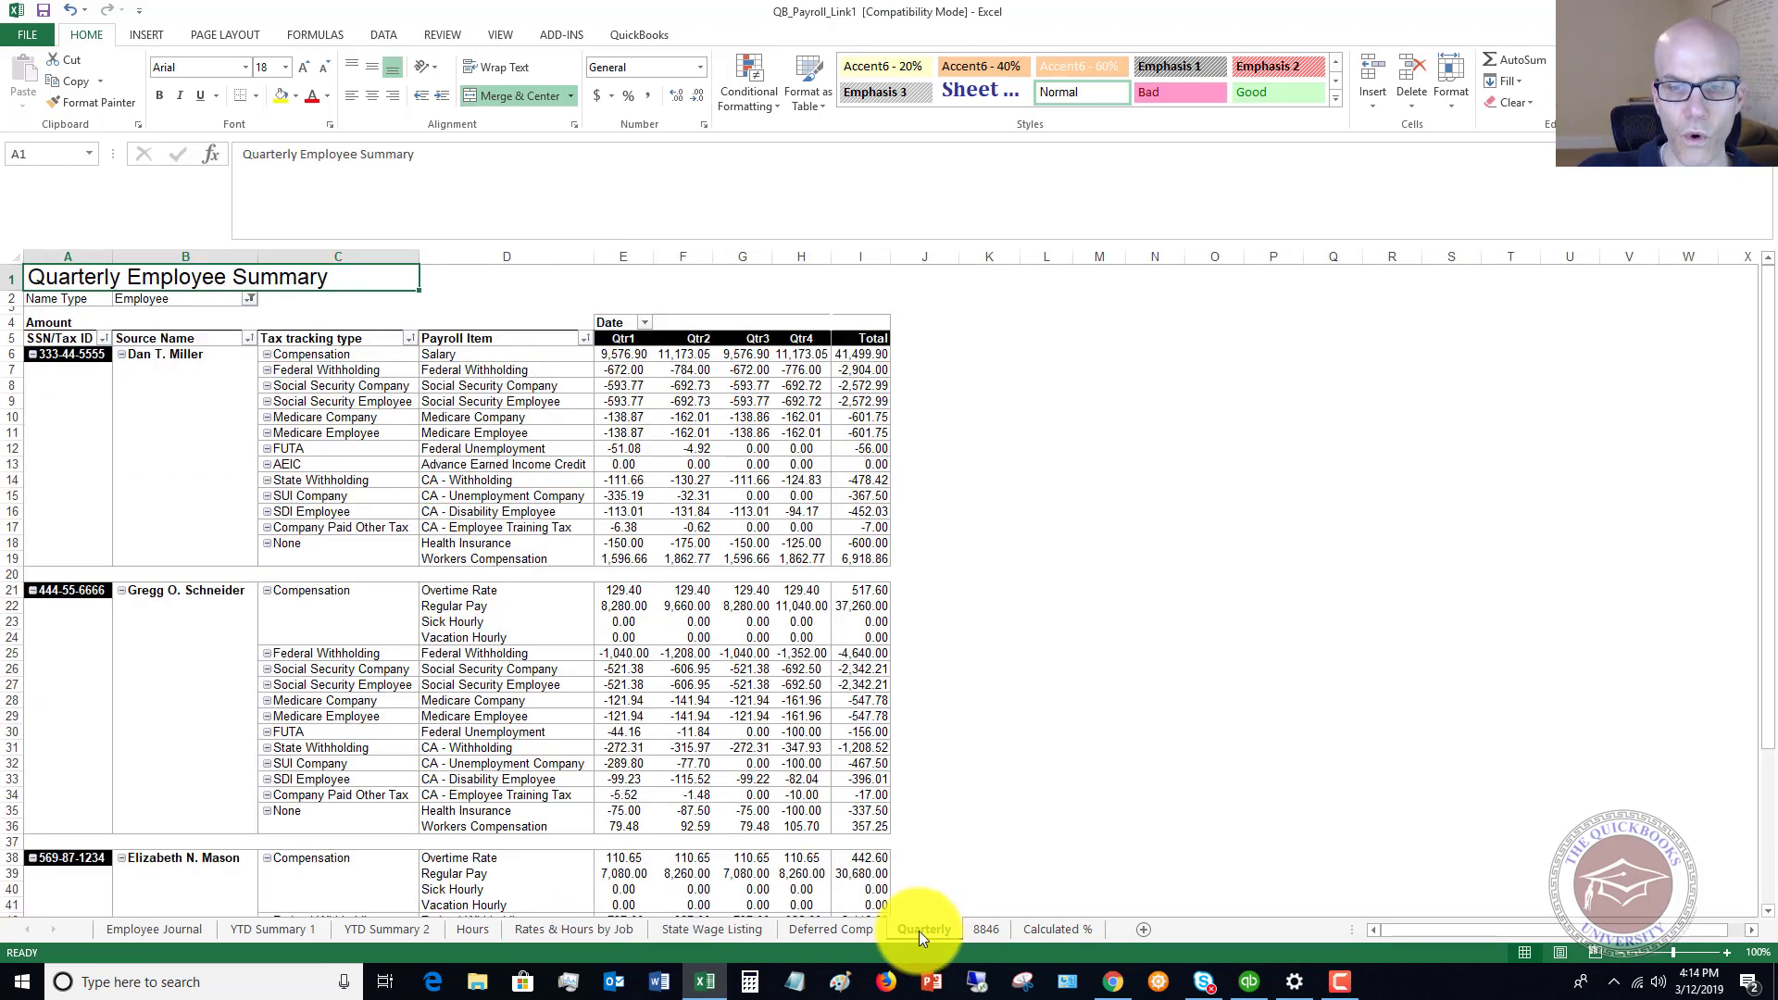
pyautogui.click(989, 931)
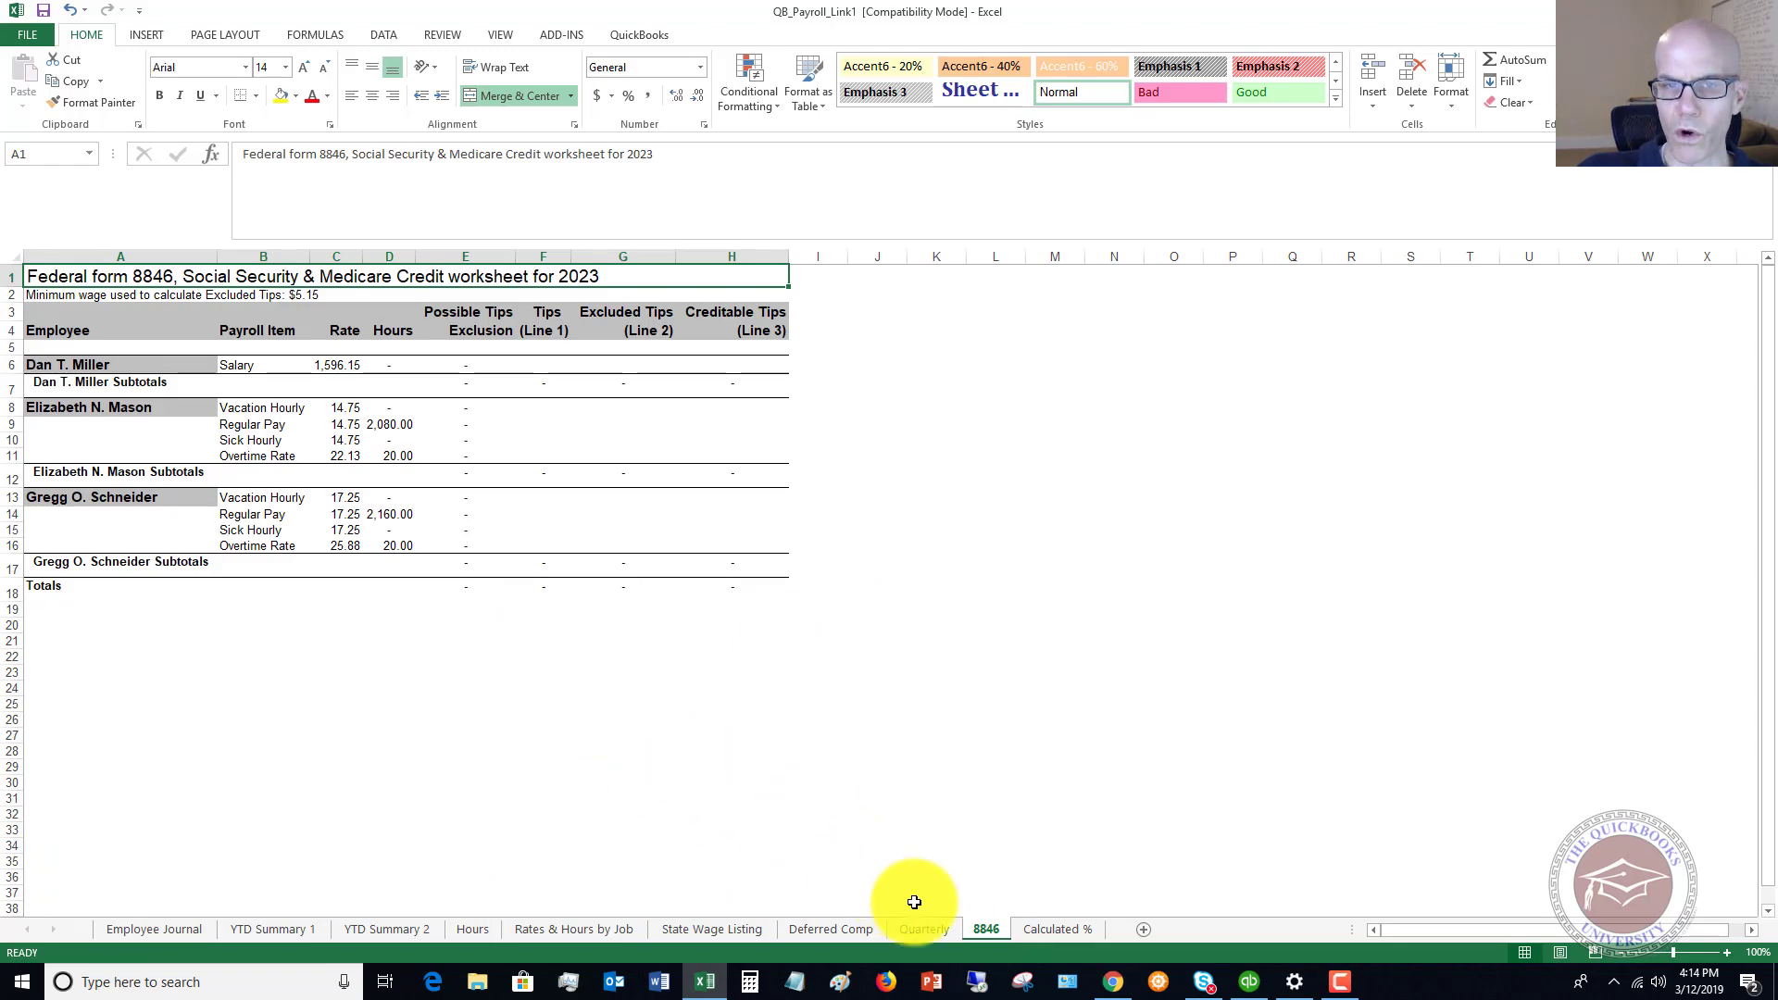
pyautogui.click(1061, 930)
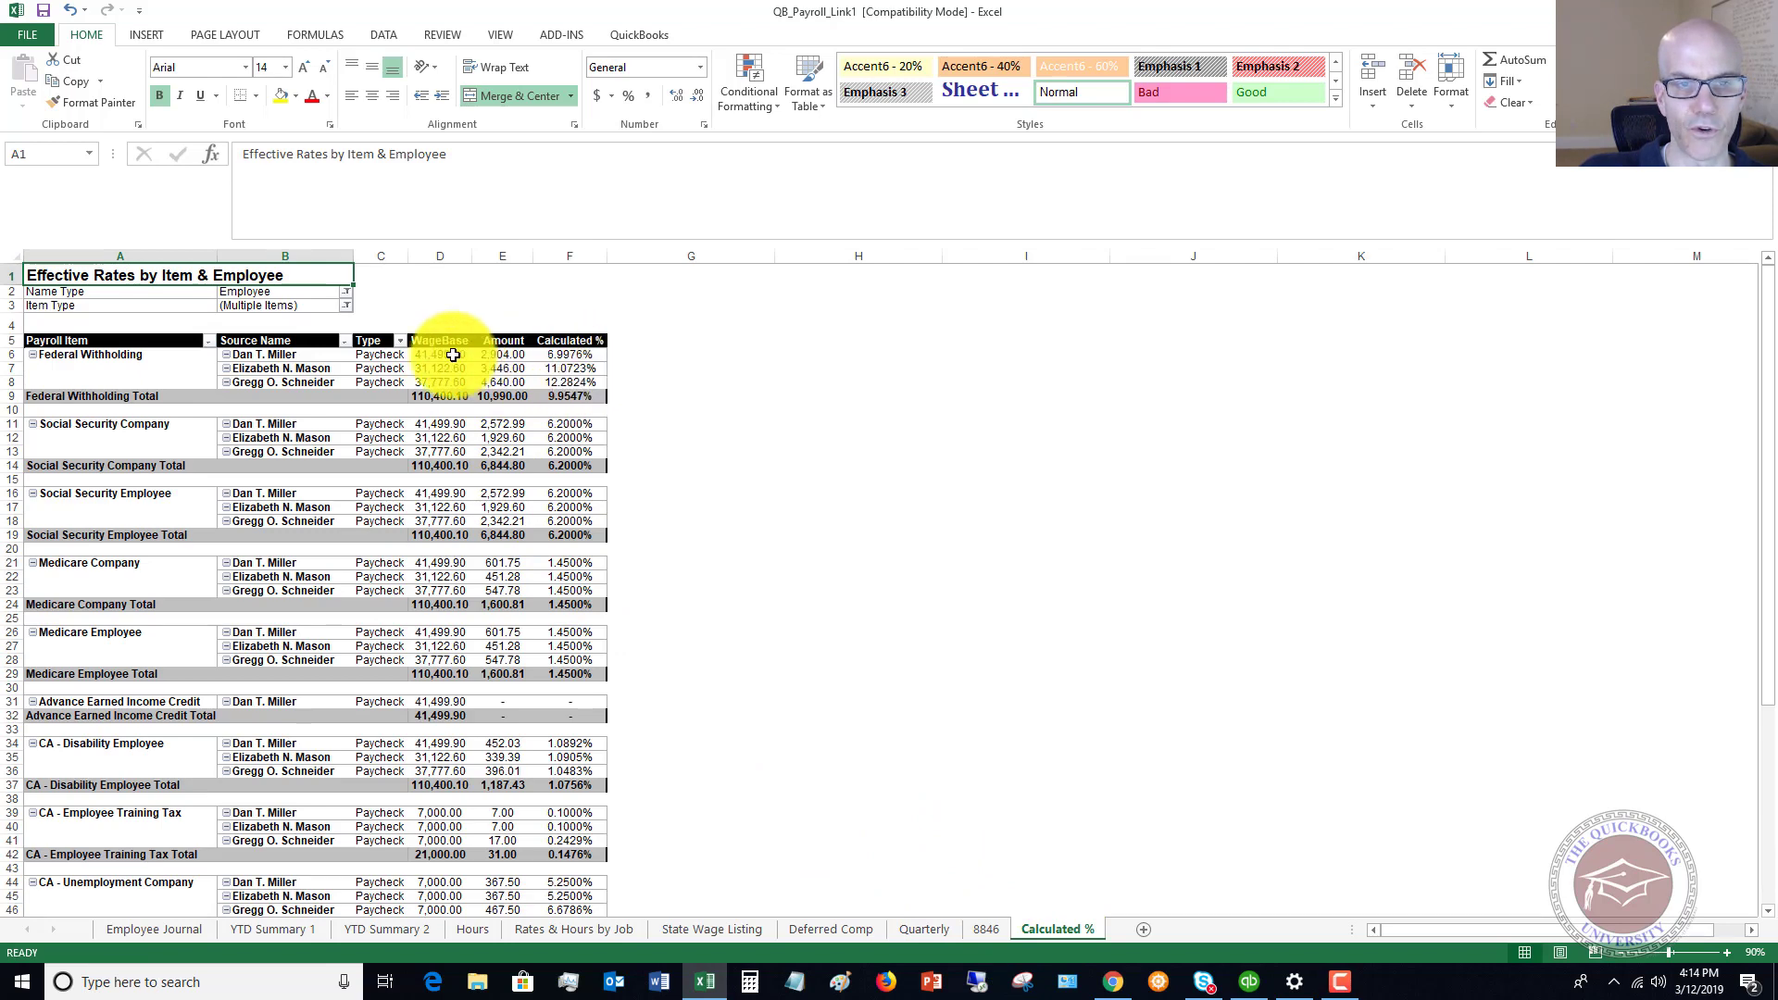
# - Return to the Employee Journal sheet and show its PivotTable Fields list
pyautogui.click(141, 933)
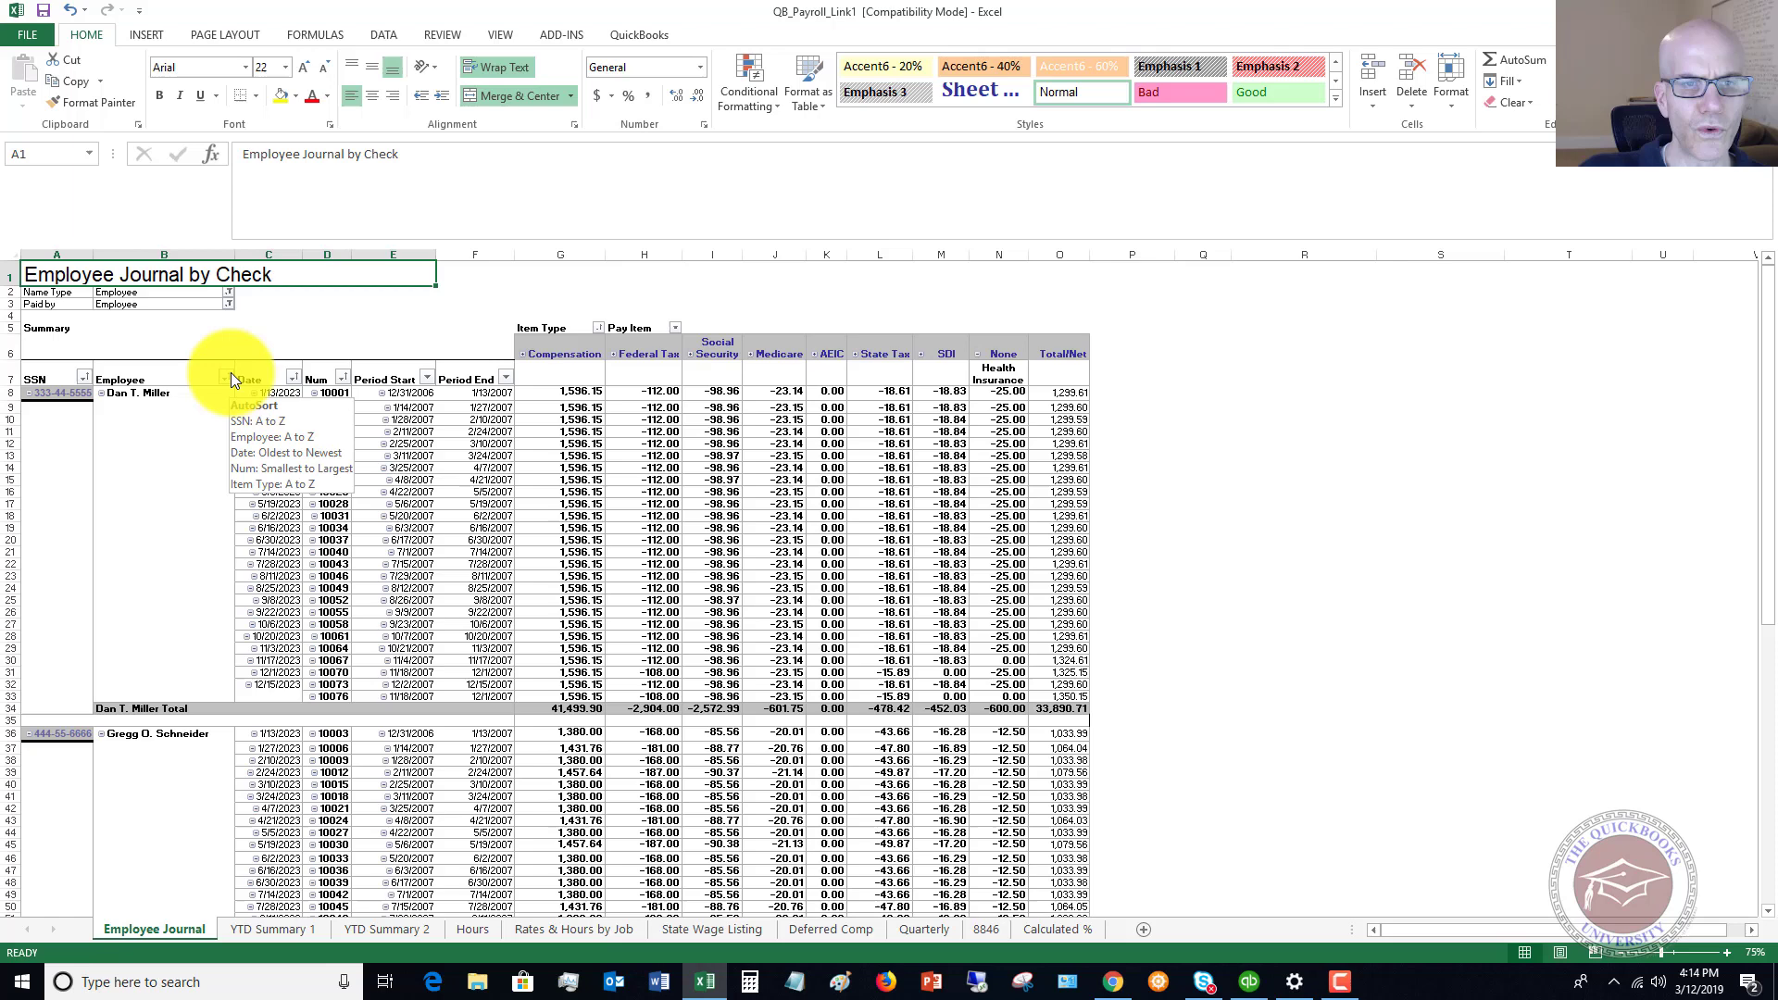
pyautogui.click(57, 295)
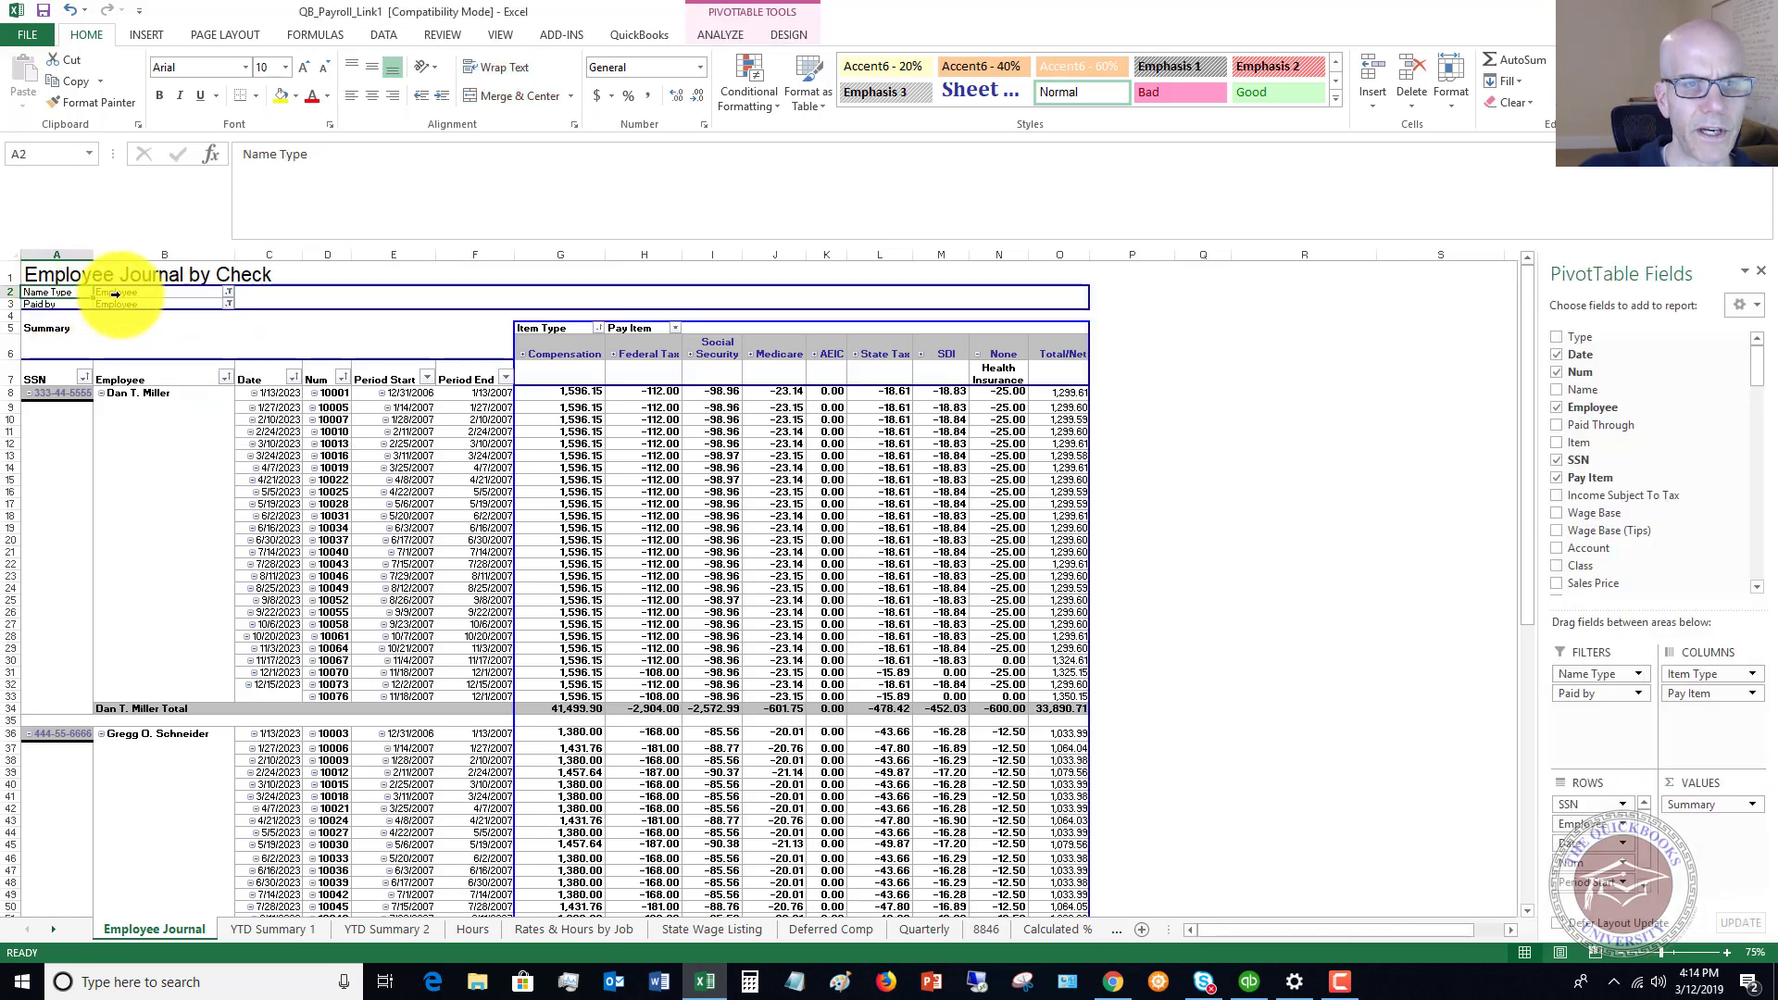
# - Filter the Employee Journal pivot table's Name Type to Vendor
pyautogui.click(139, 292)
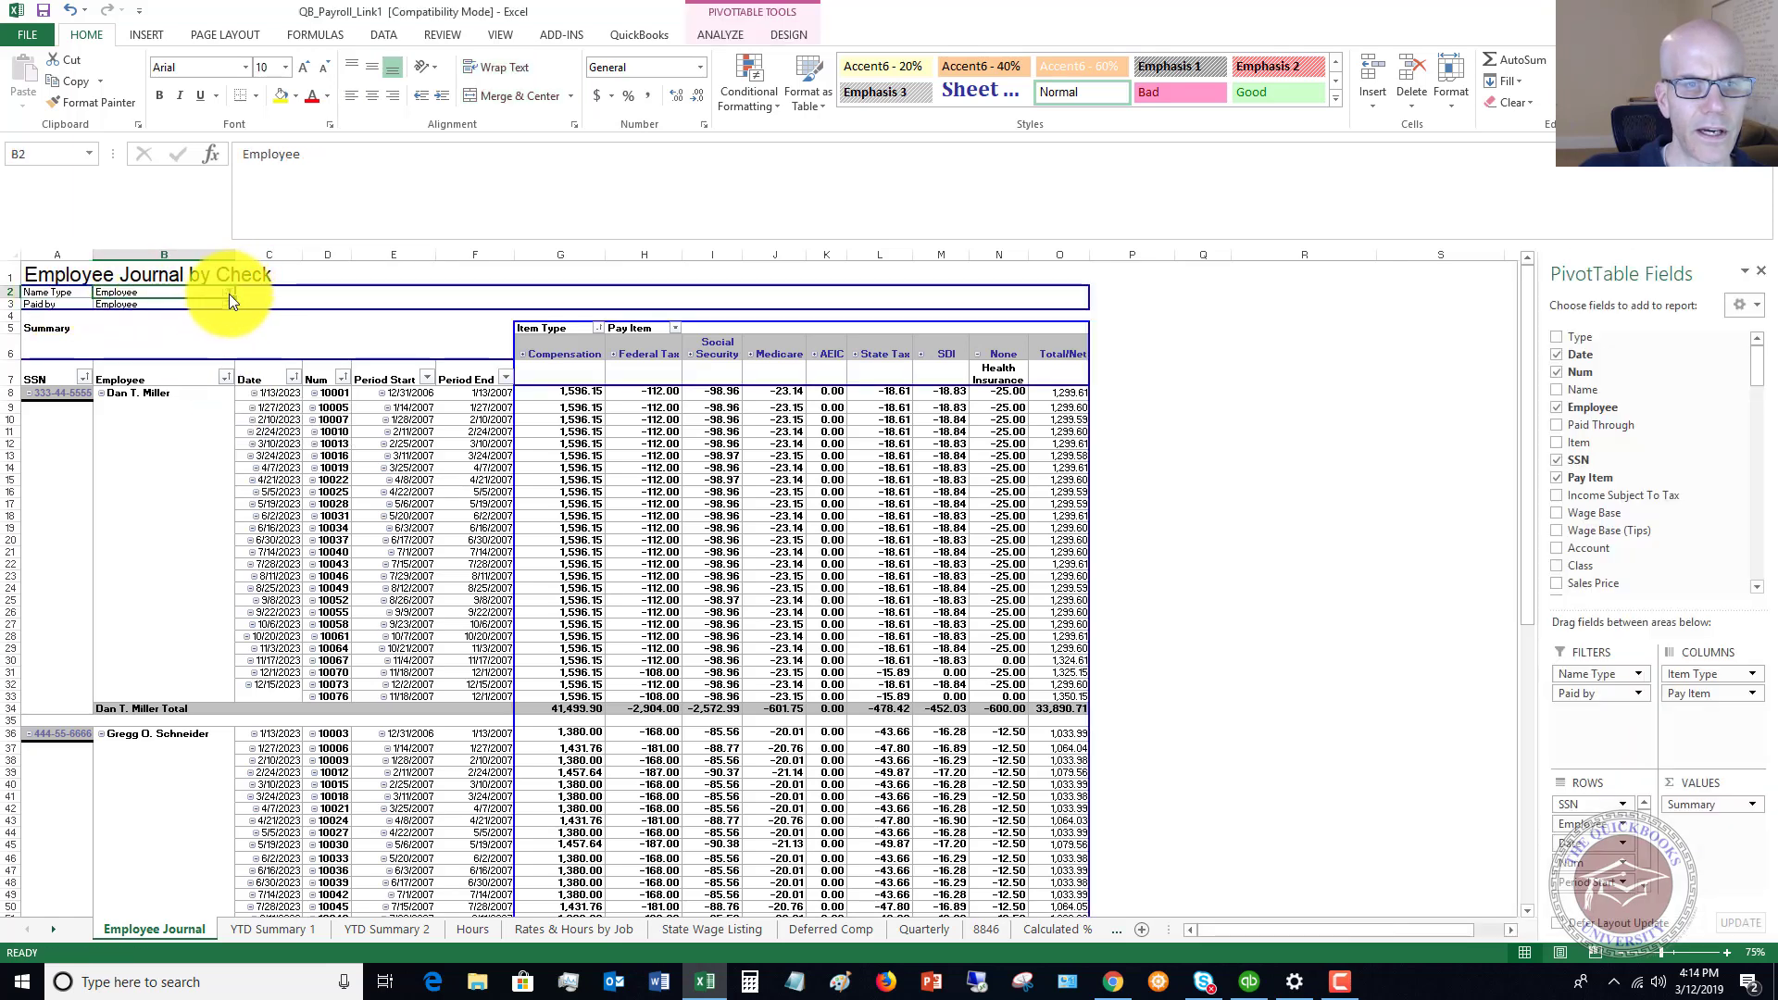
pyautogui.click(227, 292)
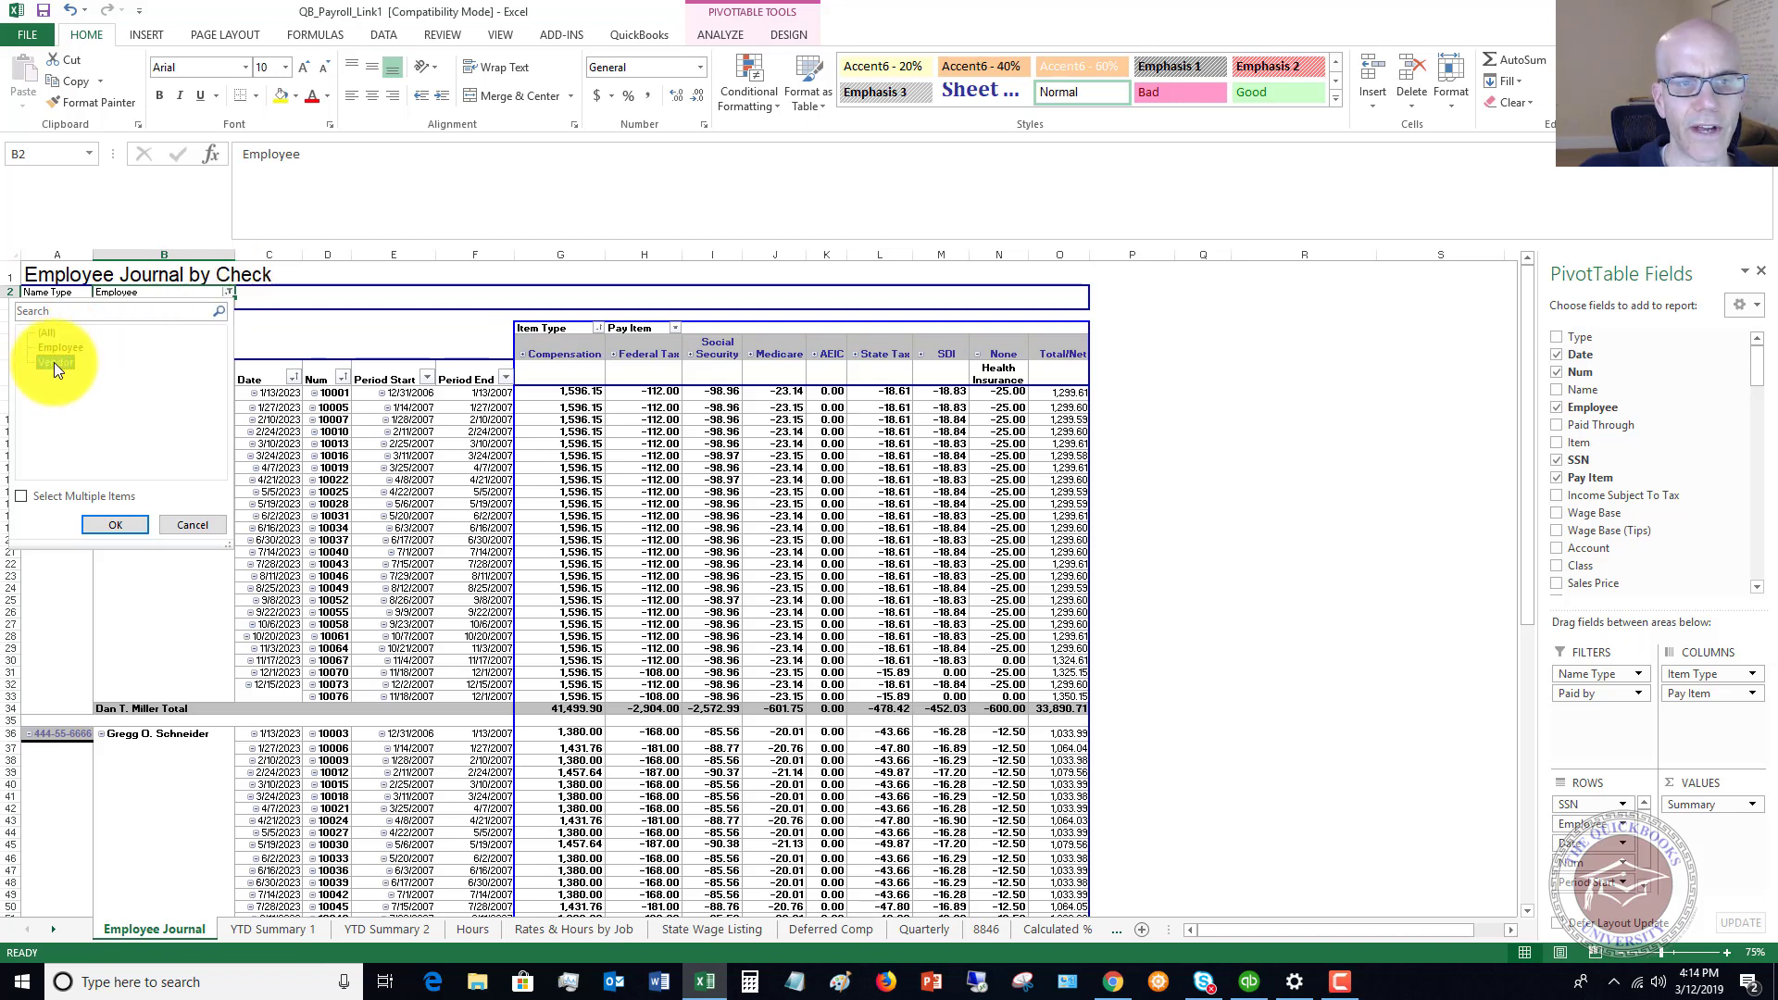
pyautogui.click(110, 525)
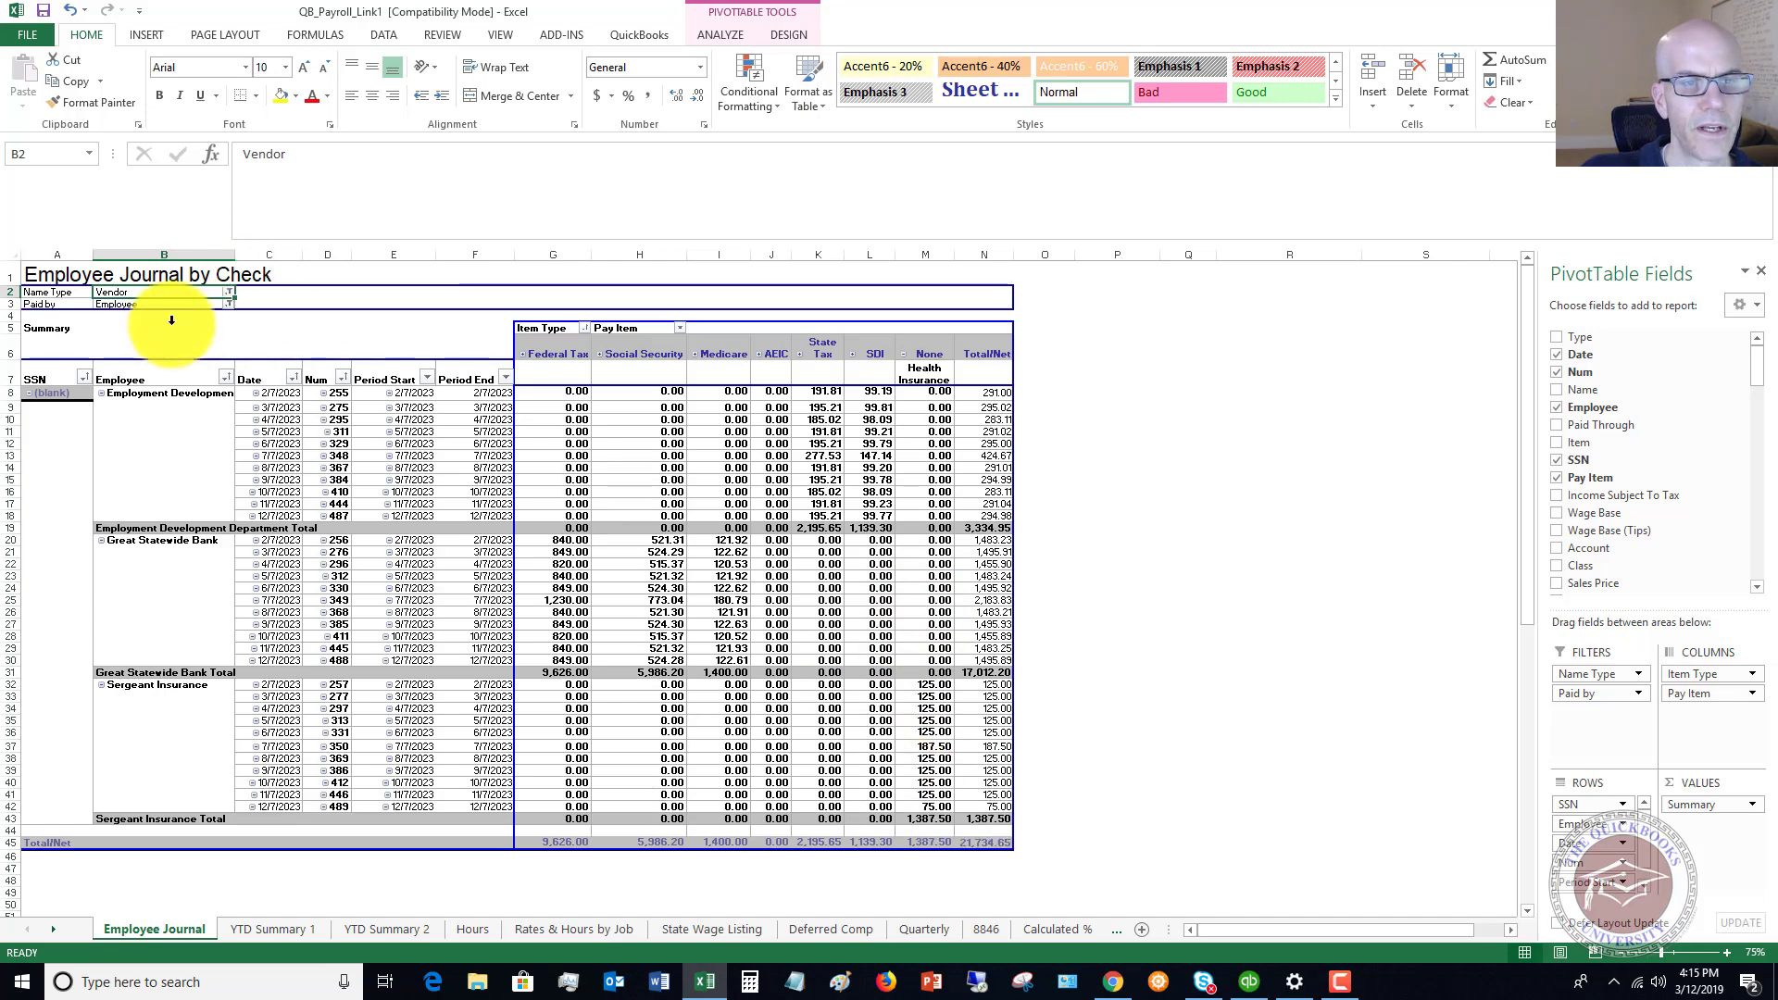
# - Add a Paid by = Company filter to the journal, then try dragging the Type field
pyautogui.click(227, 304)
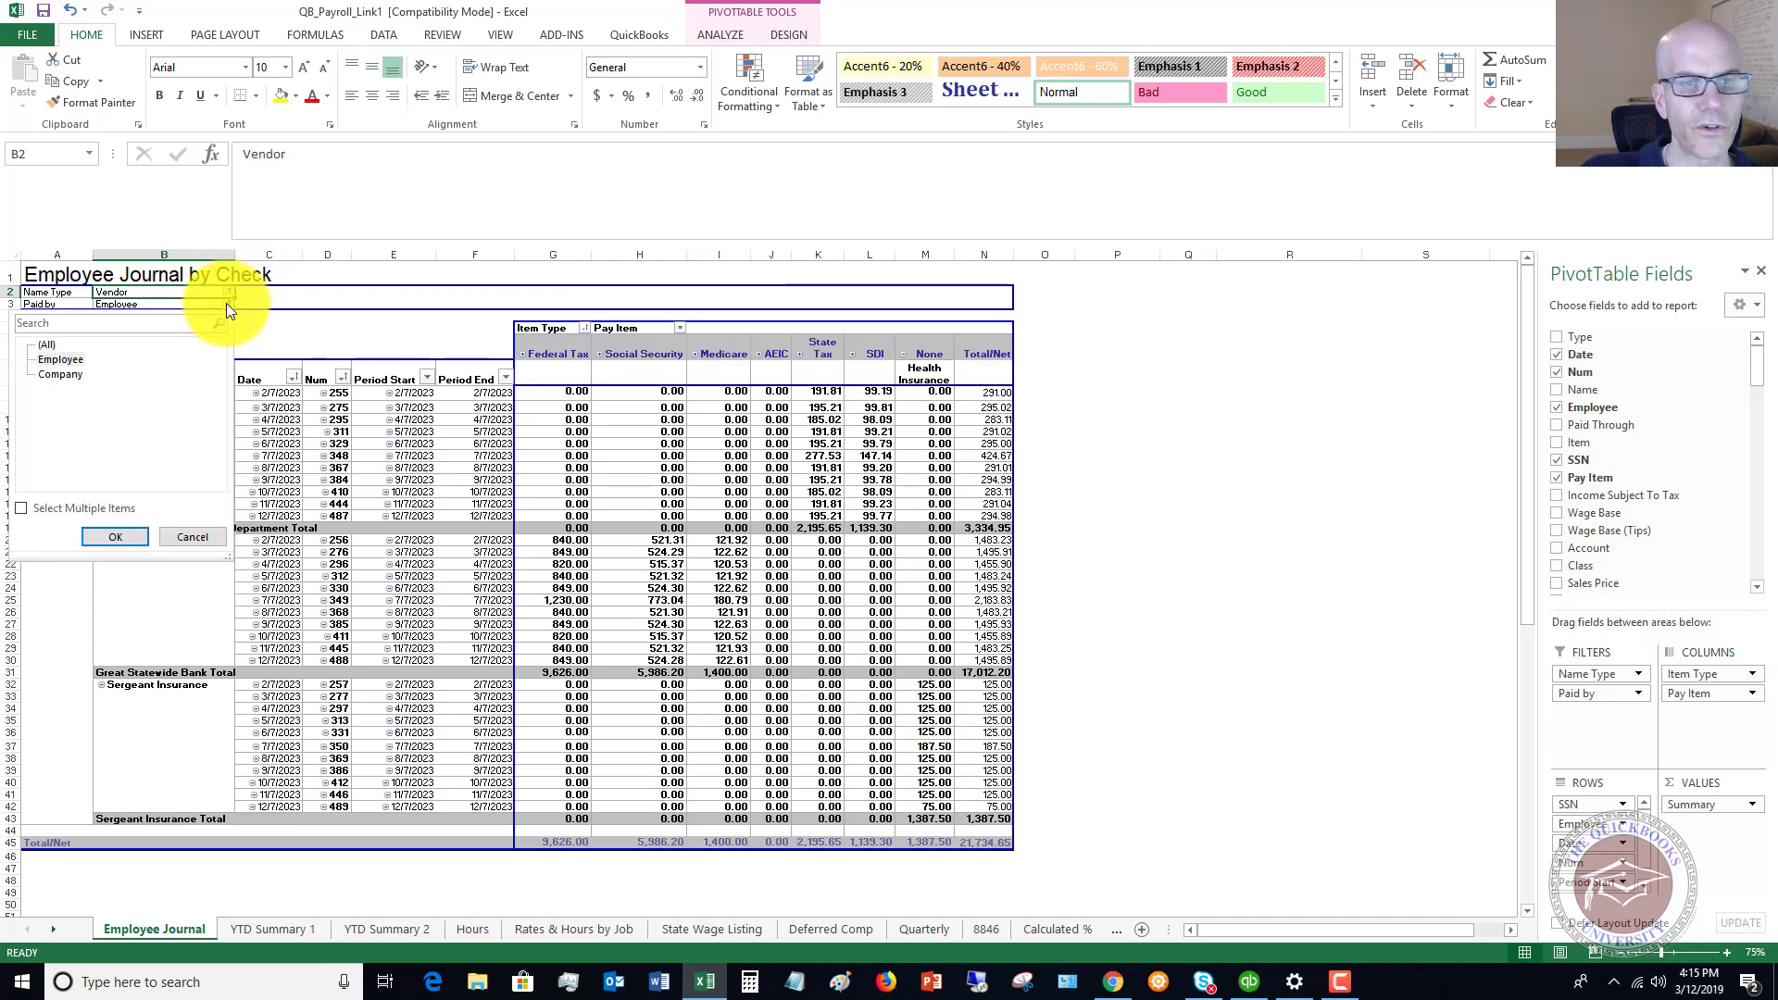
pyautogui.click(59, 375)
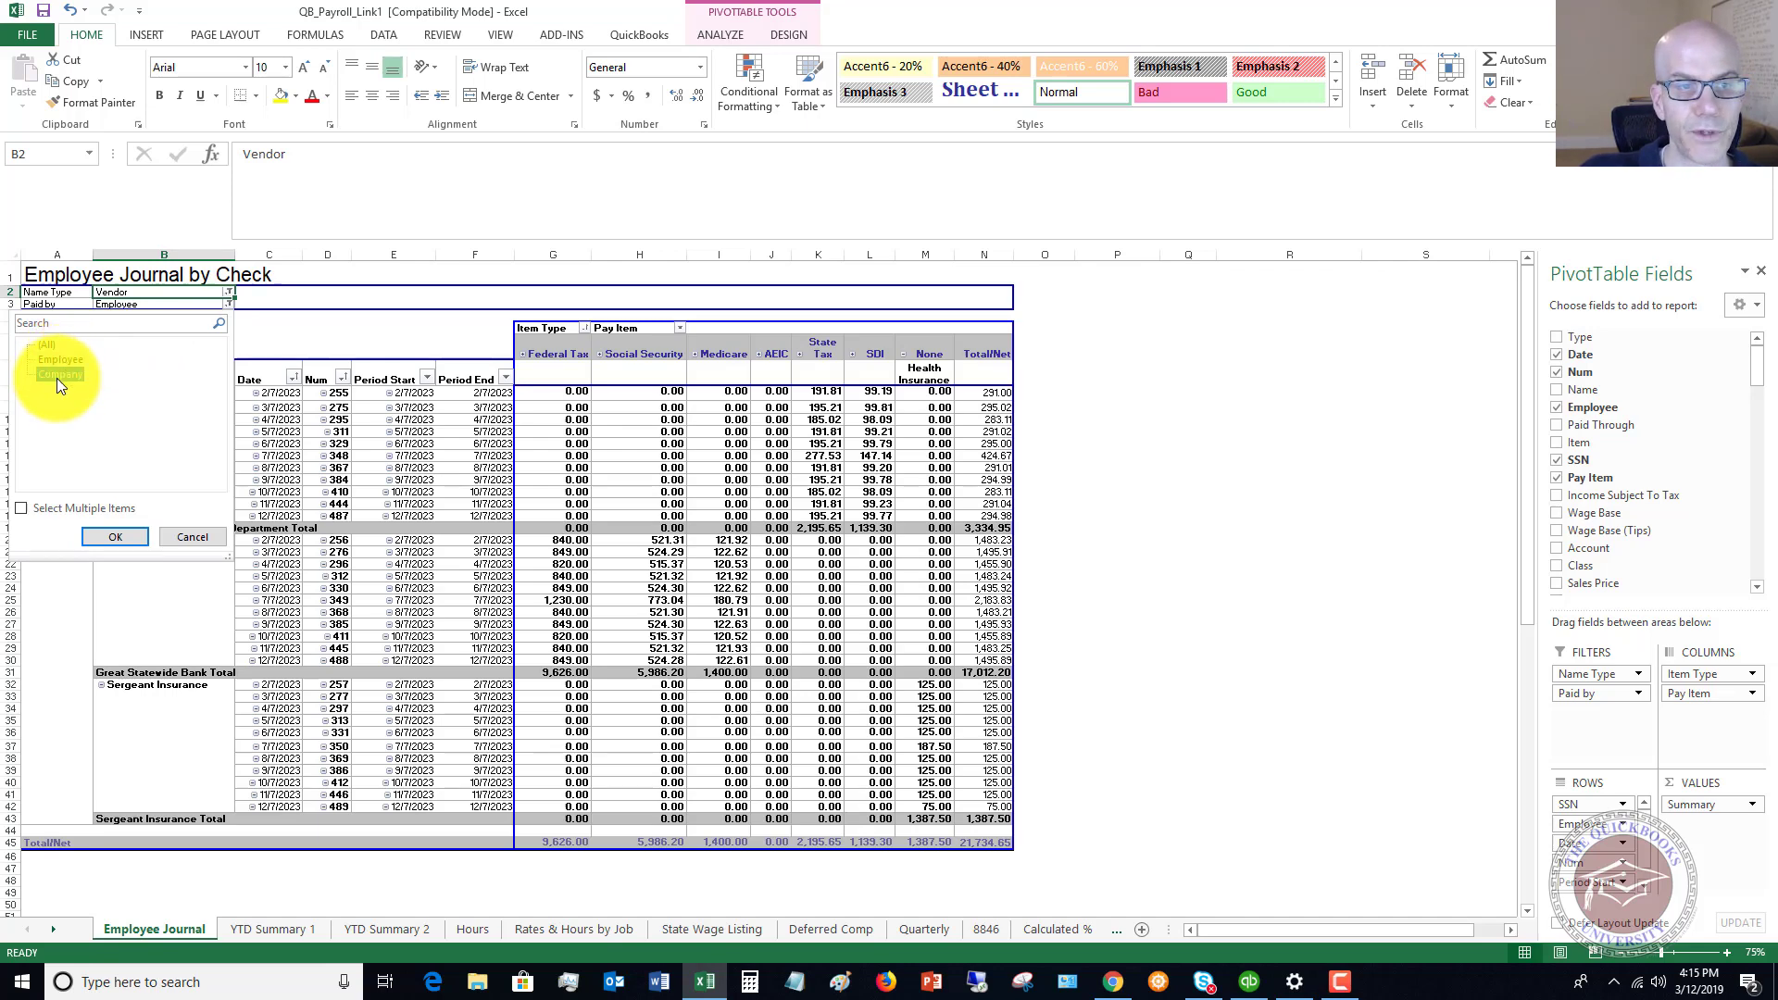
pyautogui.click(111, 537)
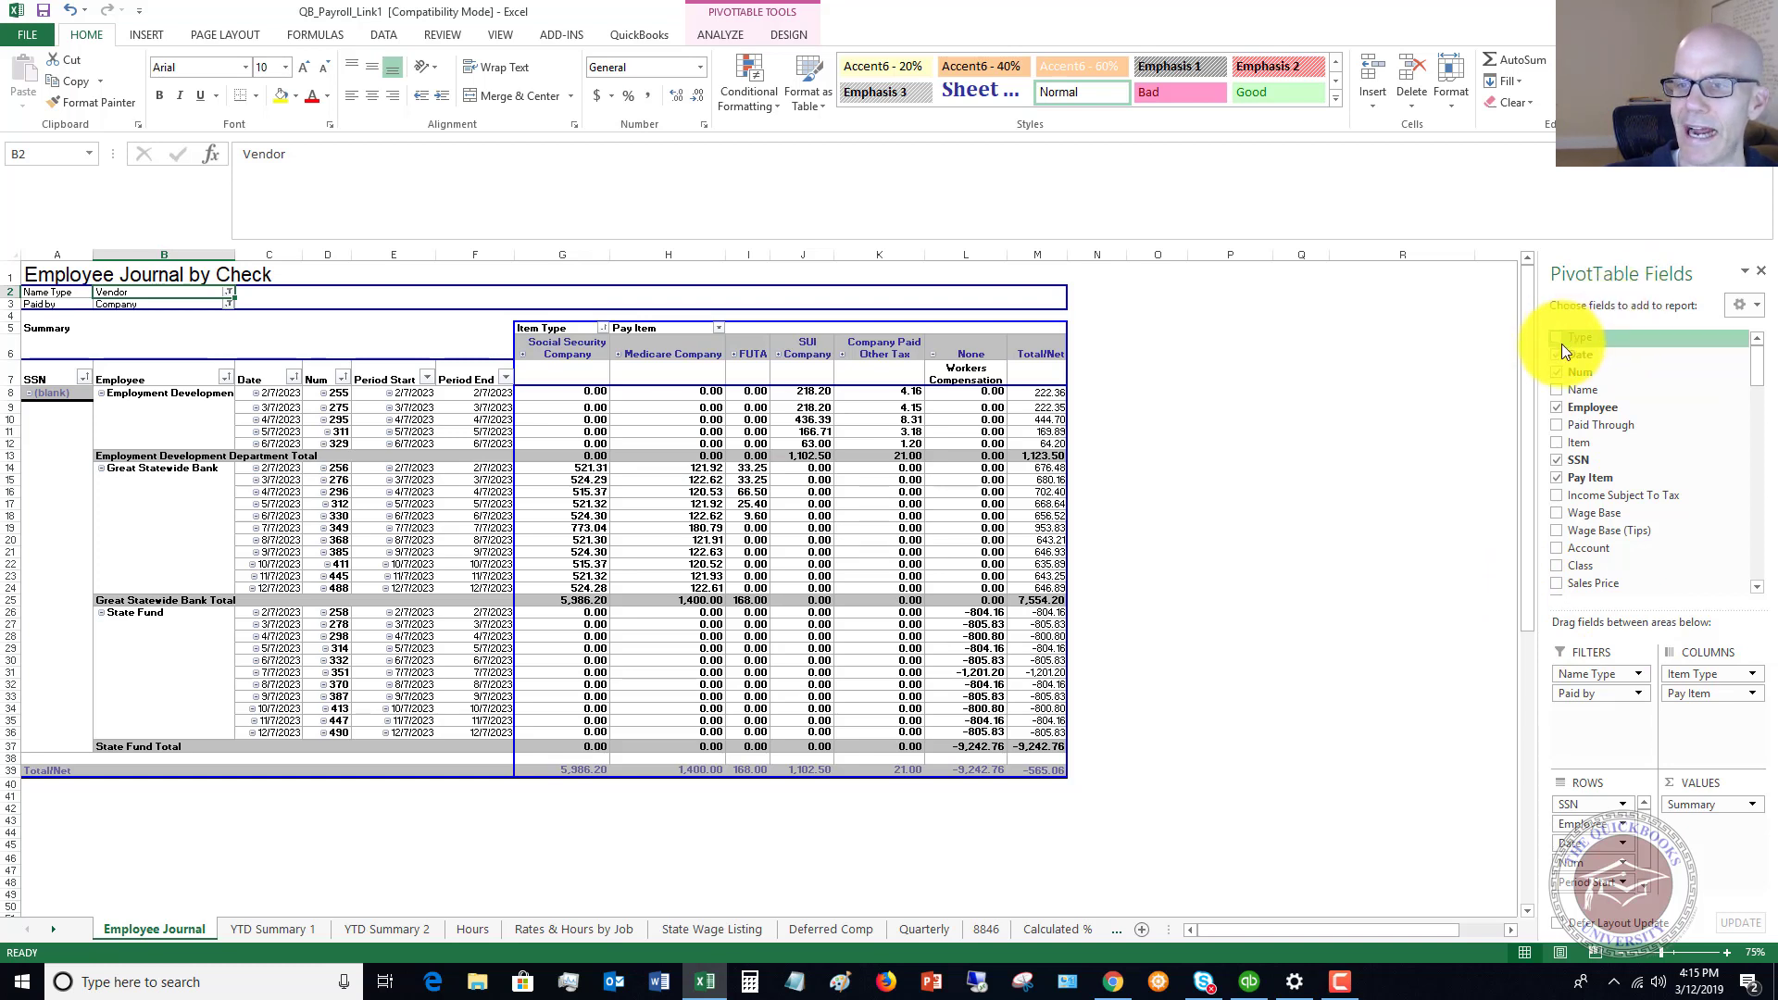
pyautogui.moveTo(1561, 343); pyautogui.dragTo(1625, 631)
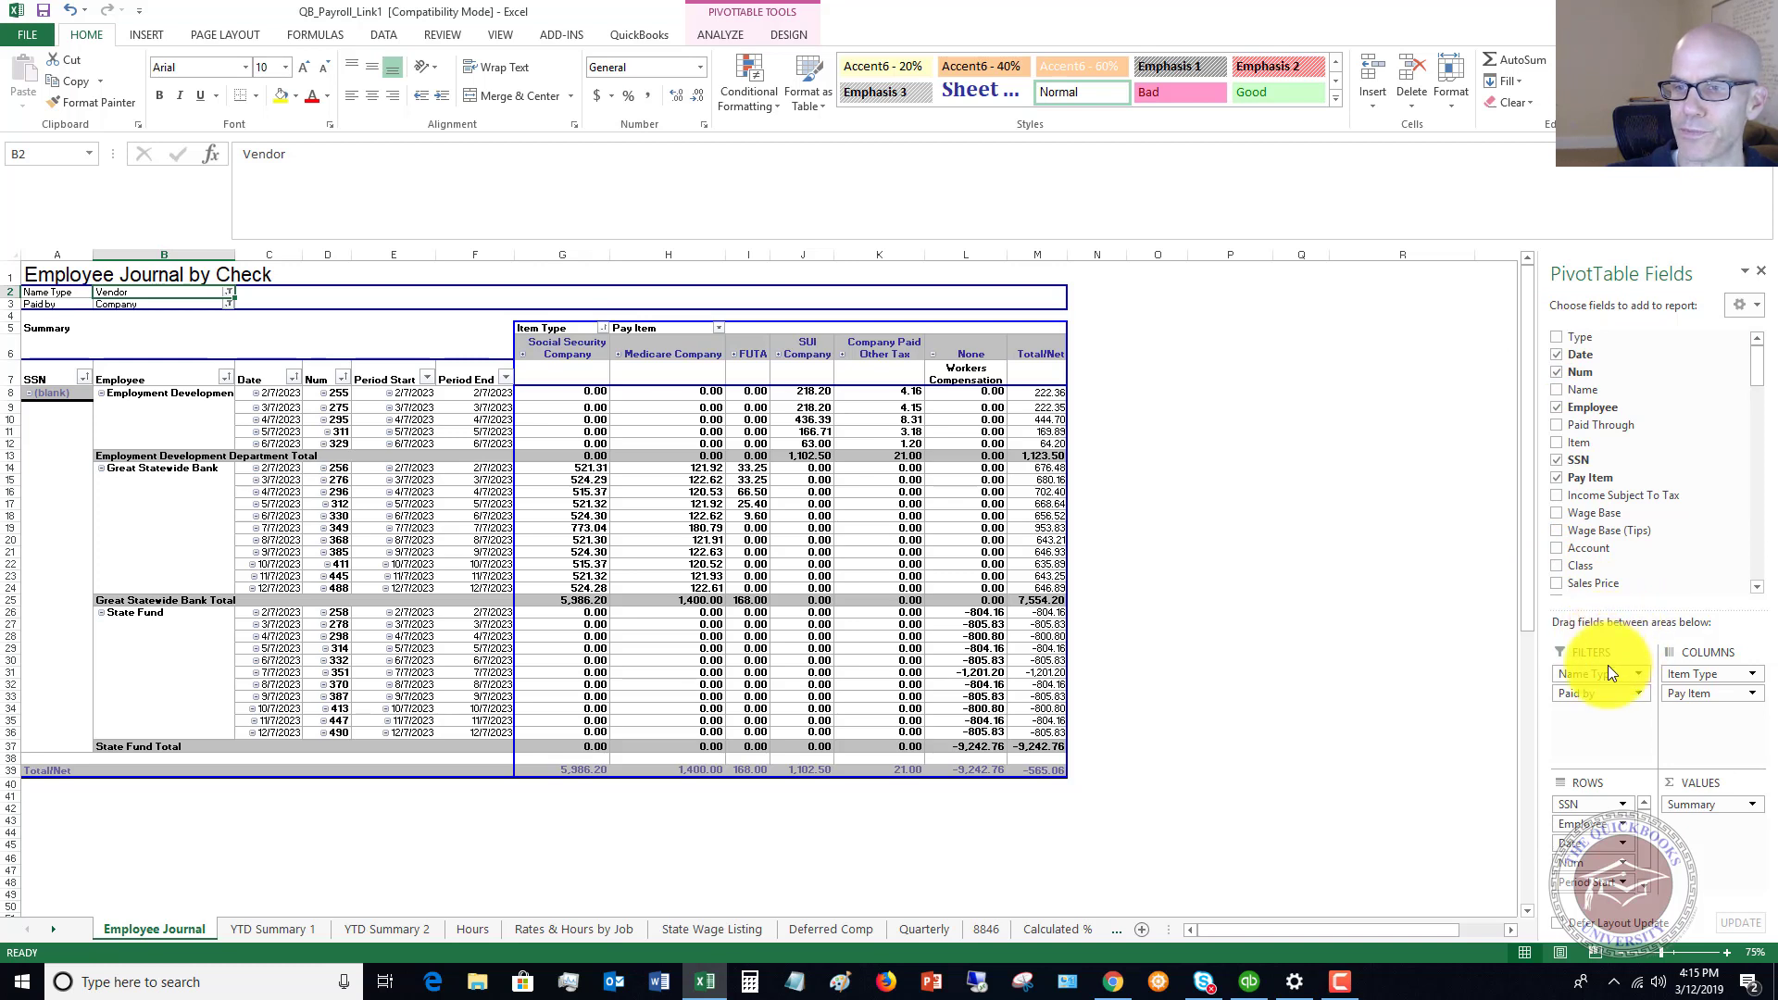
pyautogui.moveTo(1608, 665); pyautogui.dragTo(1322, 601)
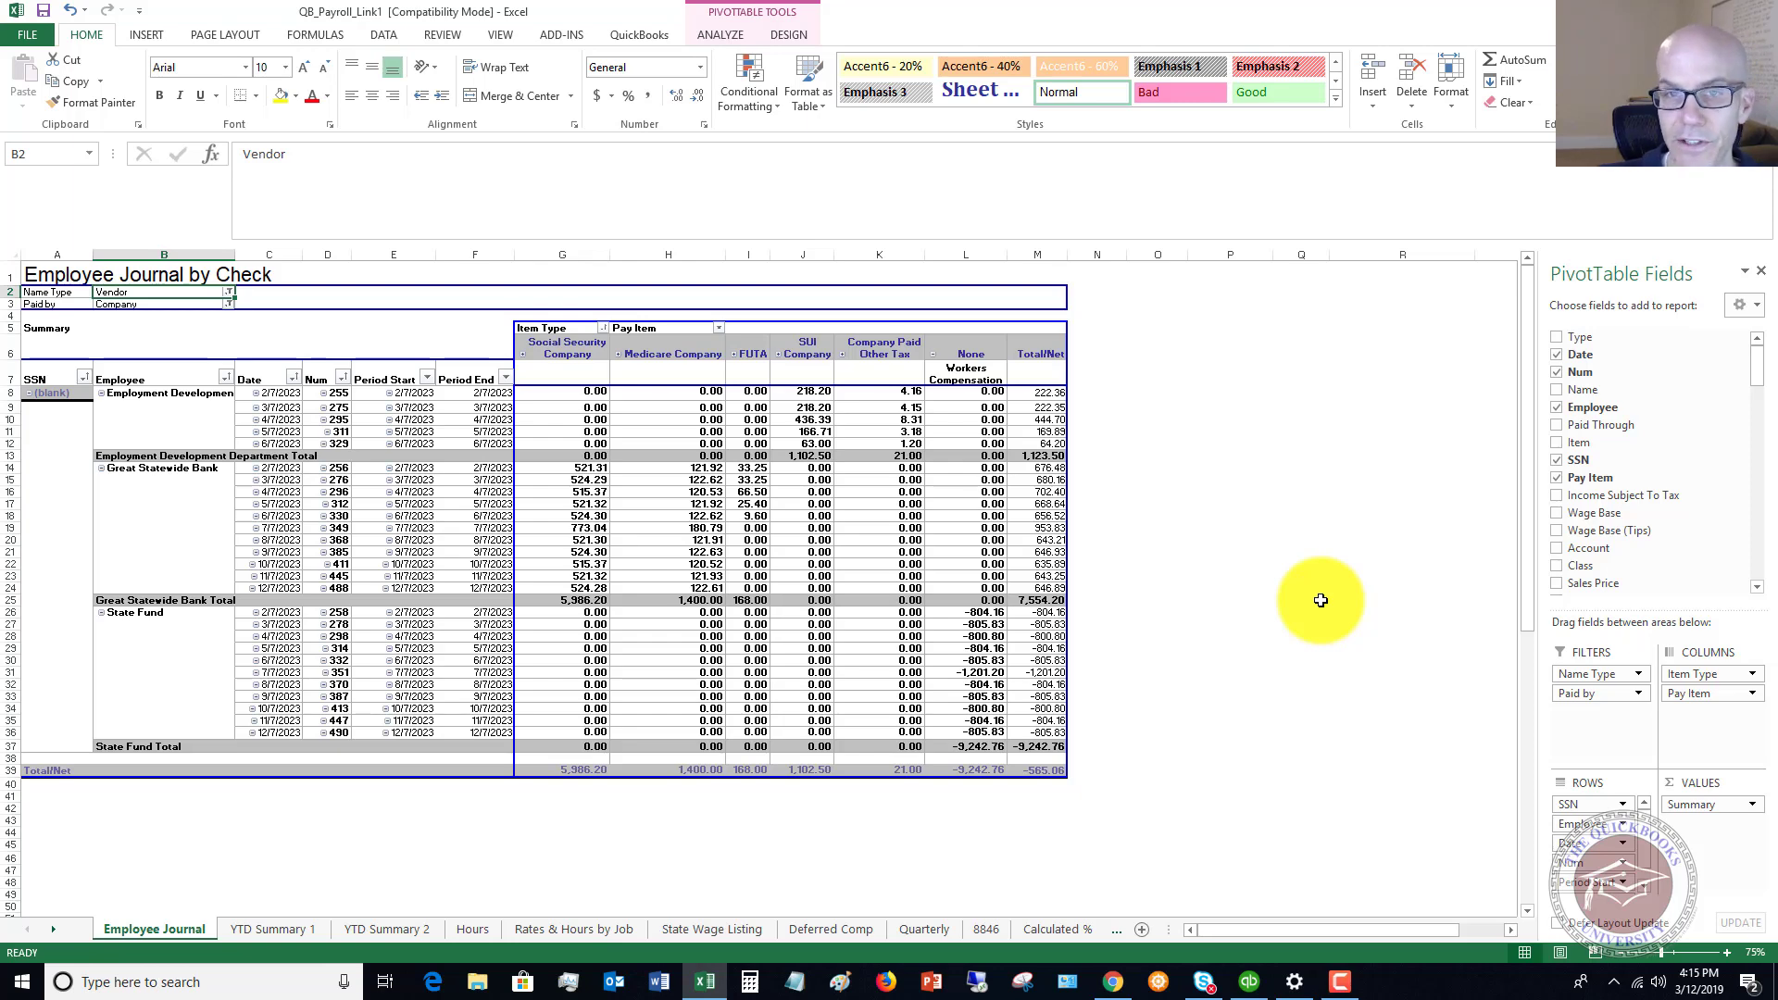
# - Step through YTD Summary 1 and 2 to the Rates & Hours by Job sheet
pyautogui.click(261, 930)
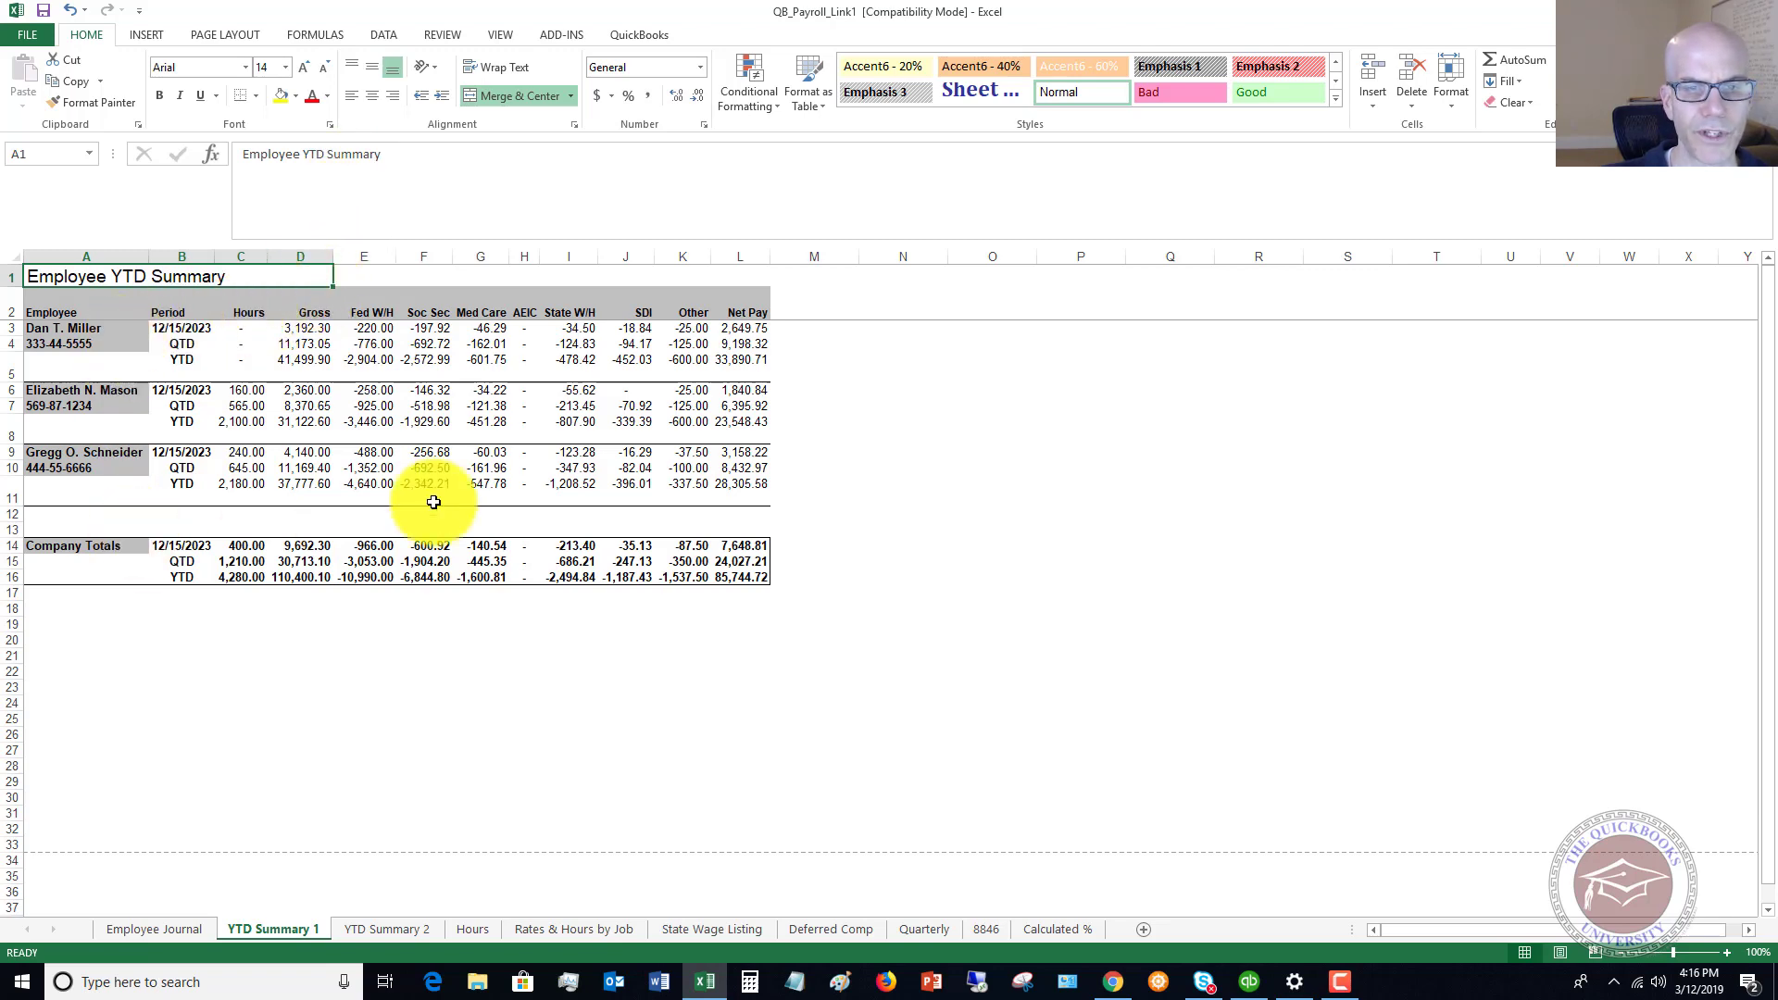
pyautogui.click(403, 931)
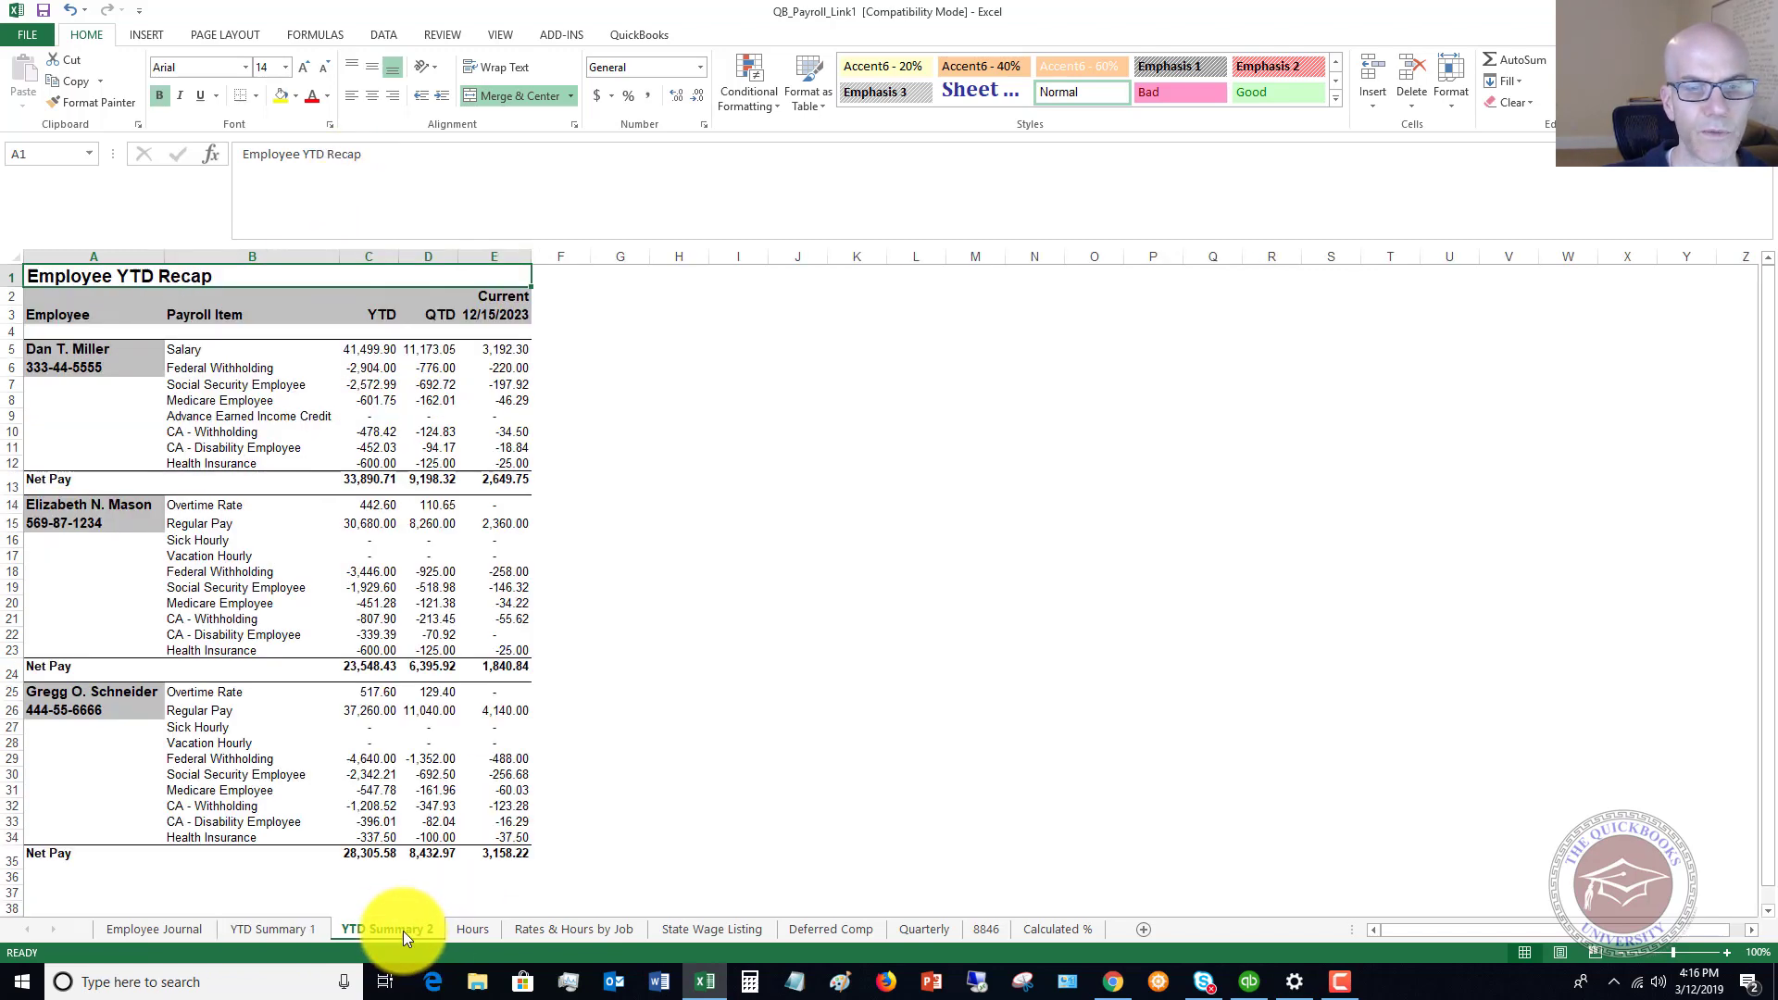
pyautogui.click(589, 929)
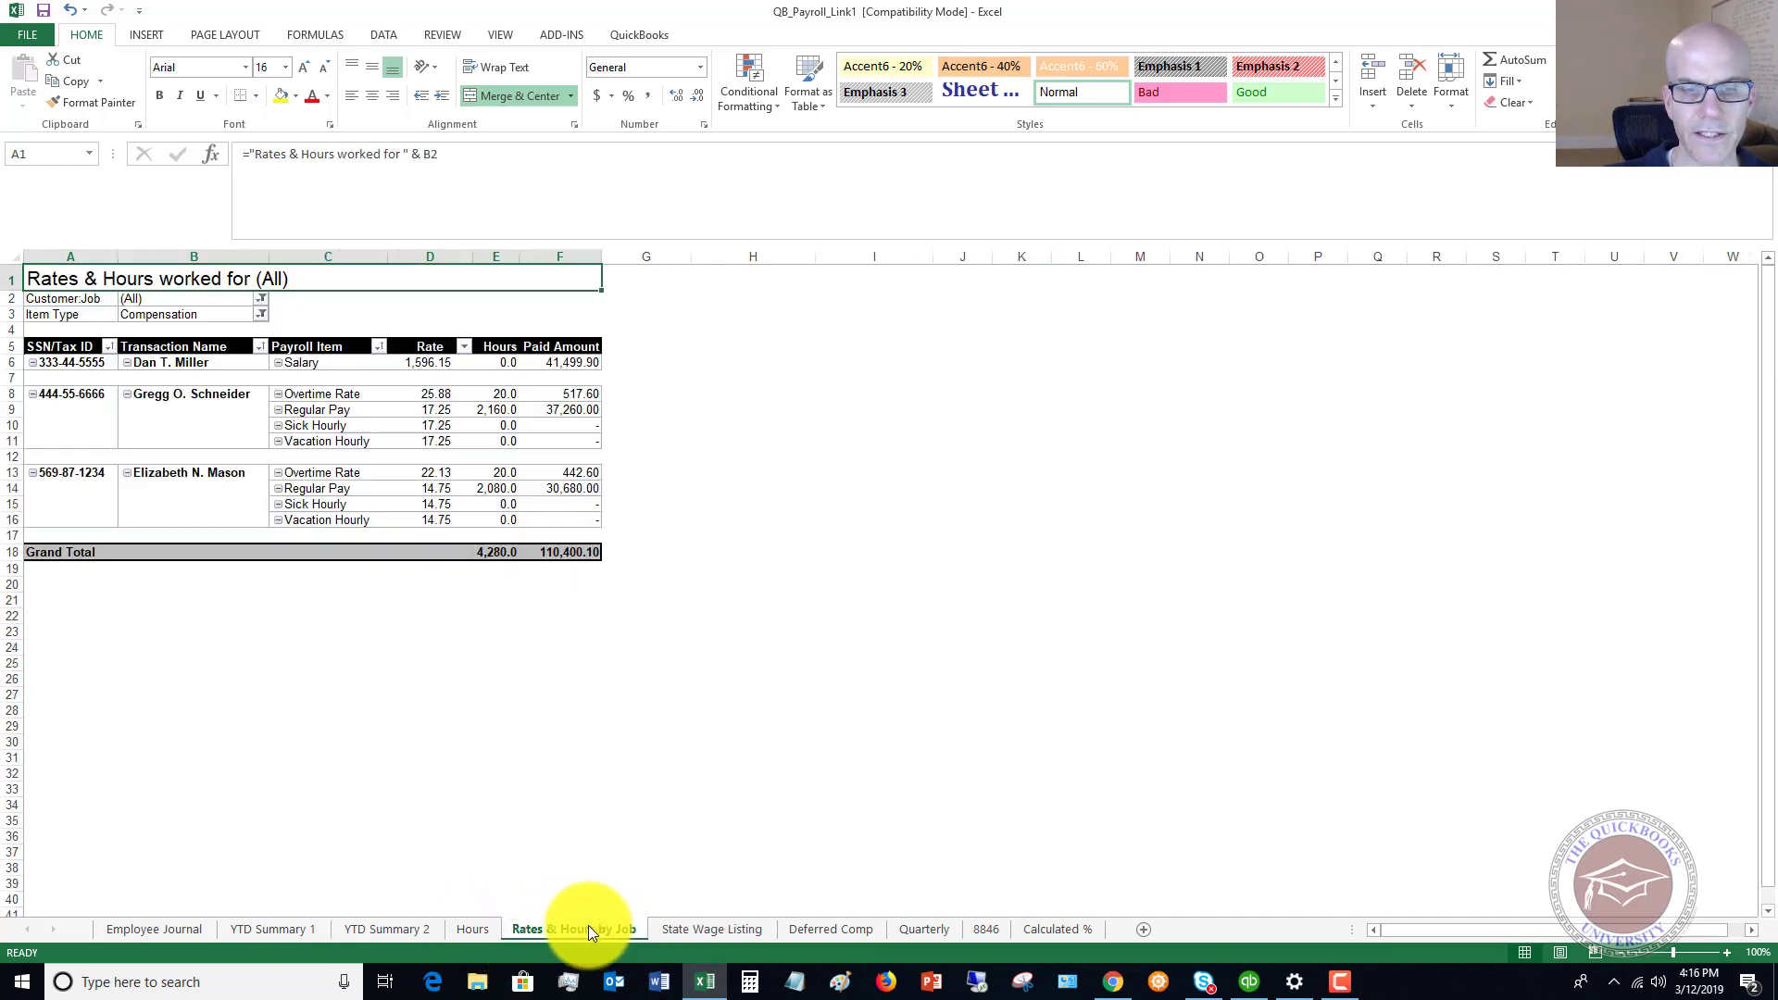
# - On the Hours sheet, set Item Tax Type to Federal Withholding, then back to Compensation
pyautogui.click(469, 929)
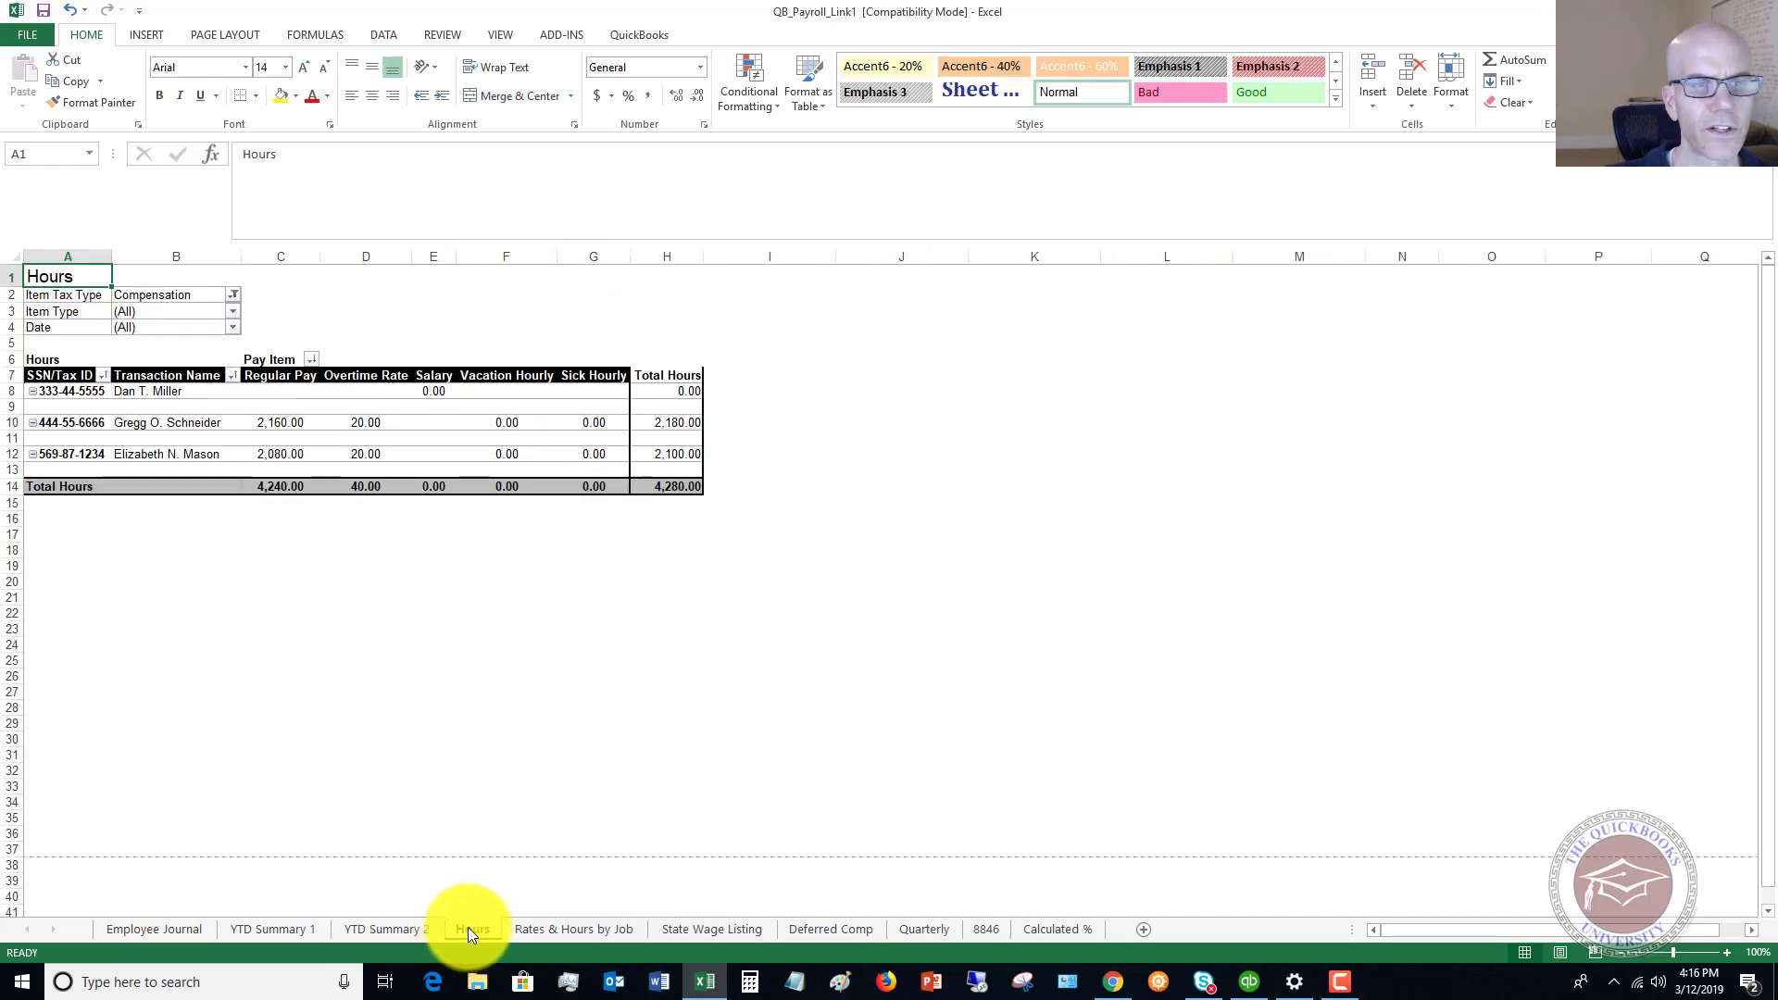
pyautogui.click(234, 295)
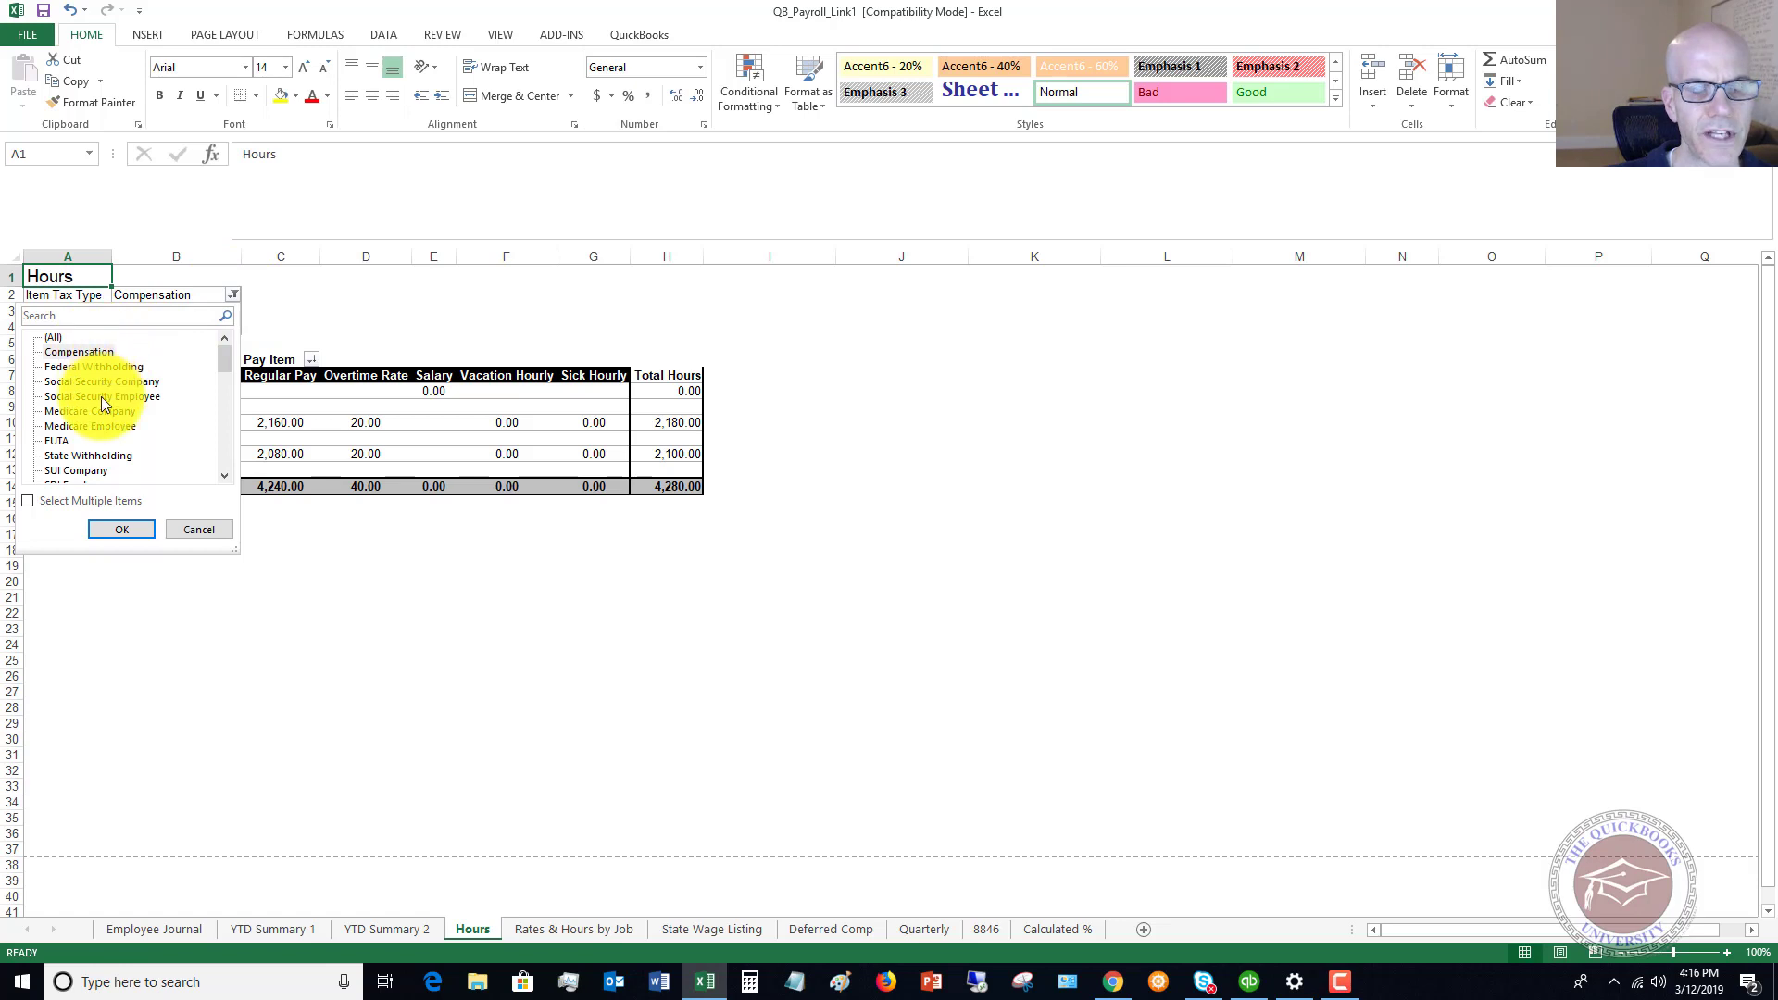
pyautogui.click(120, 531)
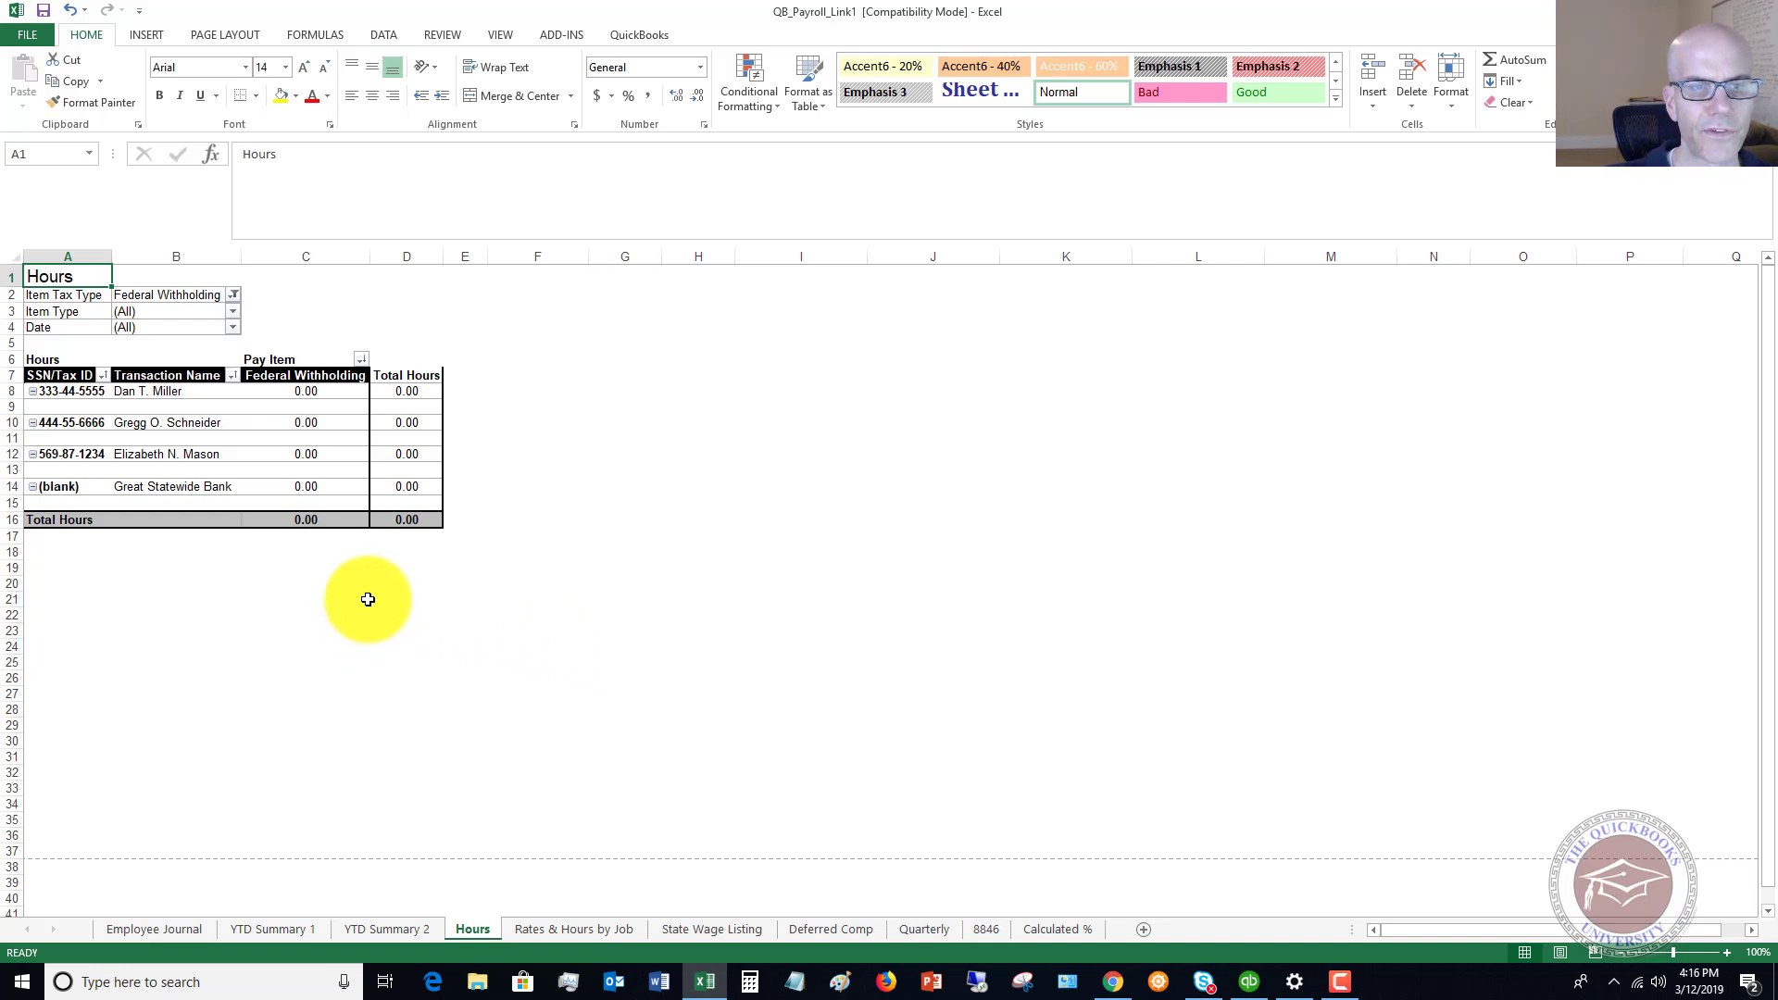
pyautogui.click(234, 296)
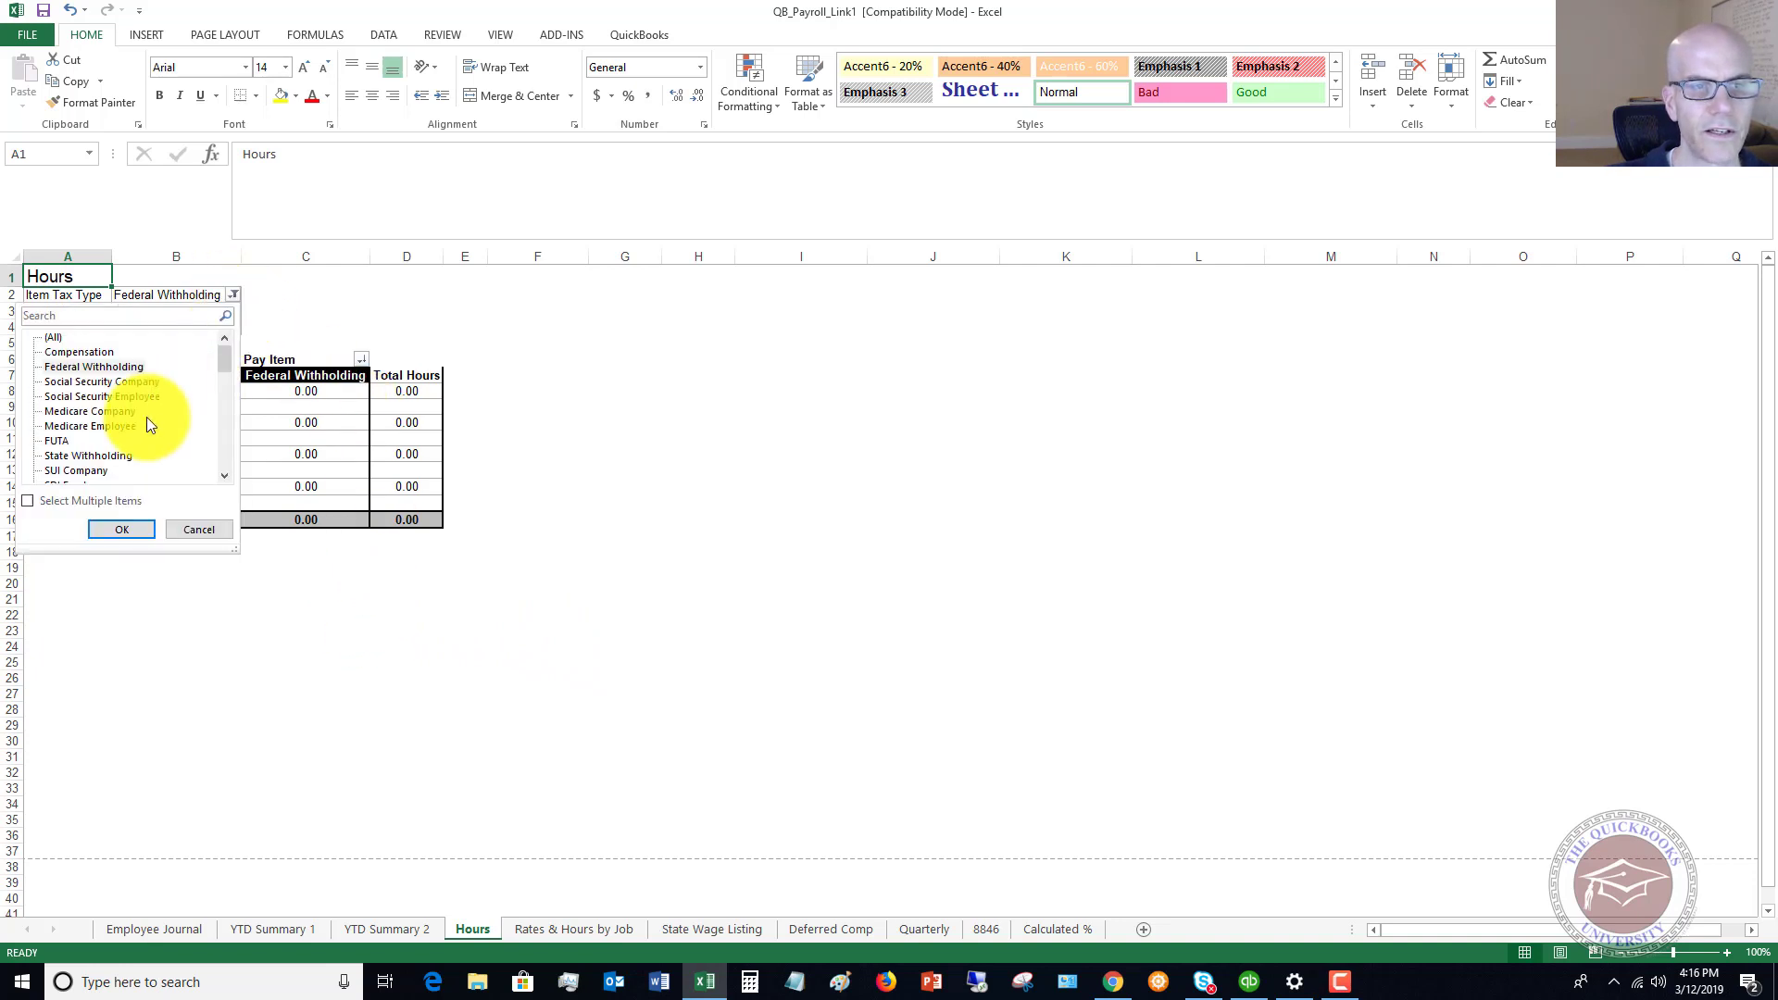
pyautogui.click(128, 532)
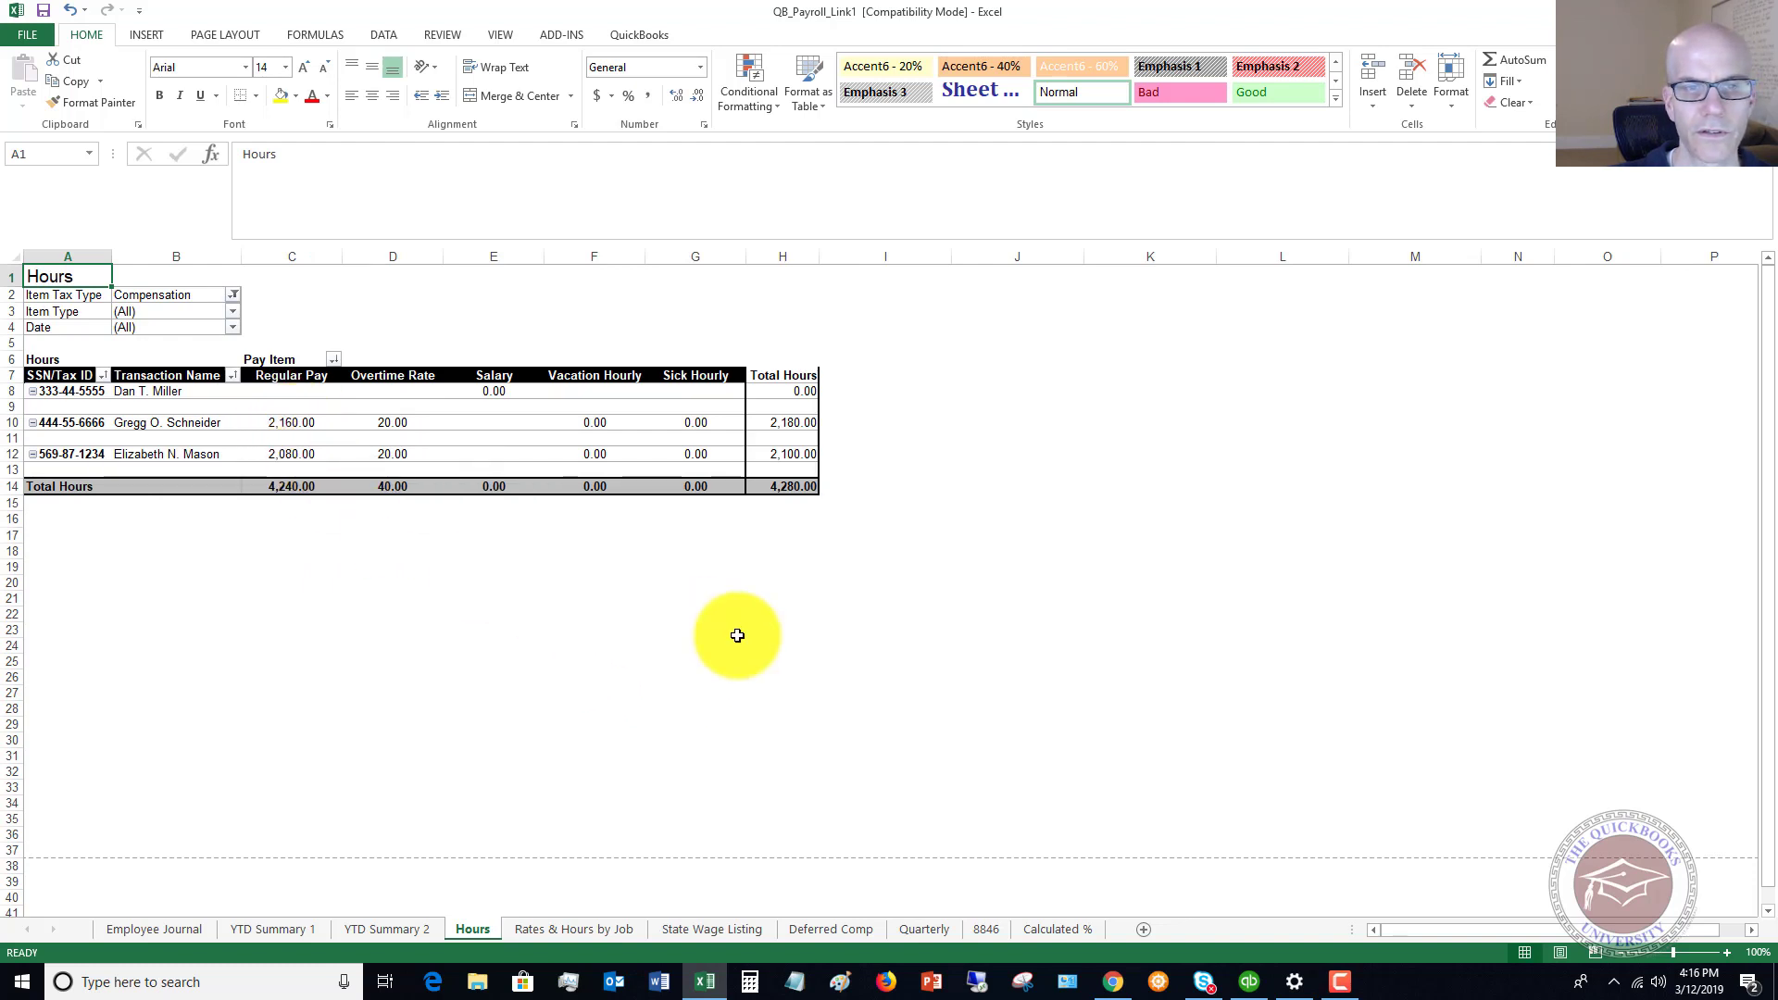
# - On Rates & Hours by Job, tick Overhead and three other Customer:Job entries, then inspect the Item Type filter
pyautogui.click(572, 929)
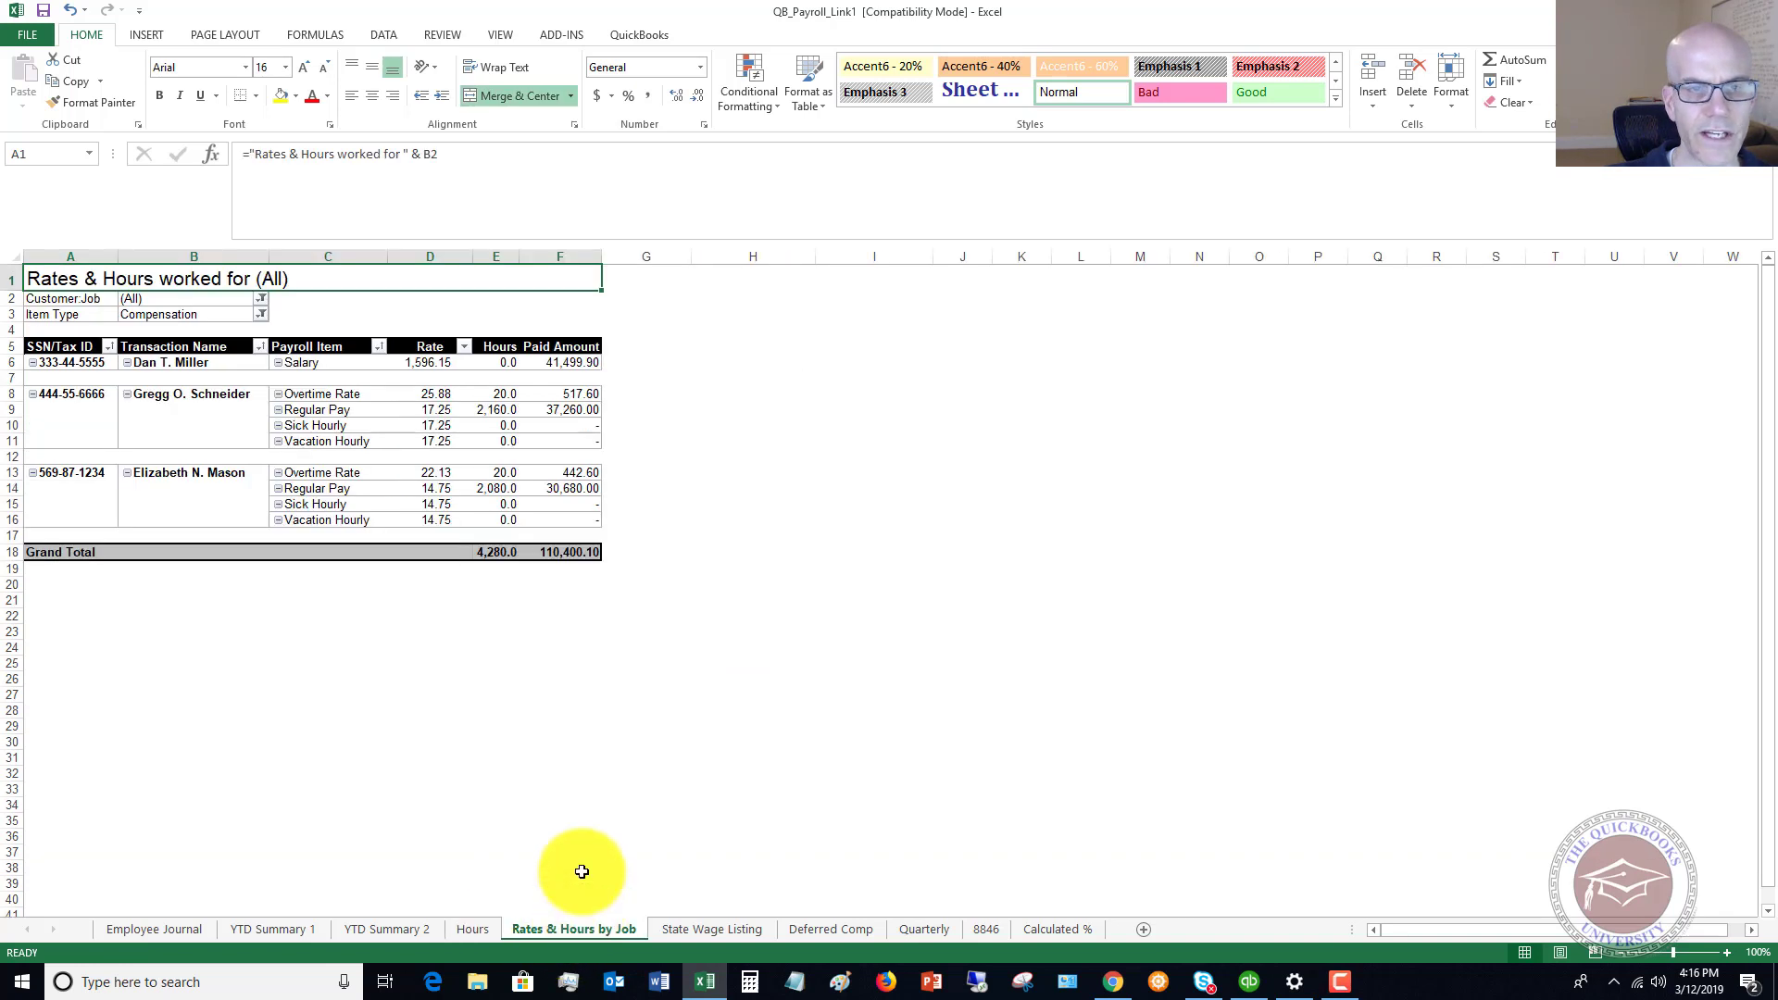
pyautogui.click(262, 298)
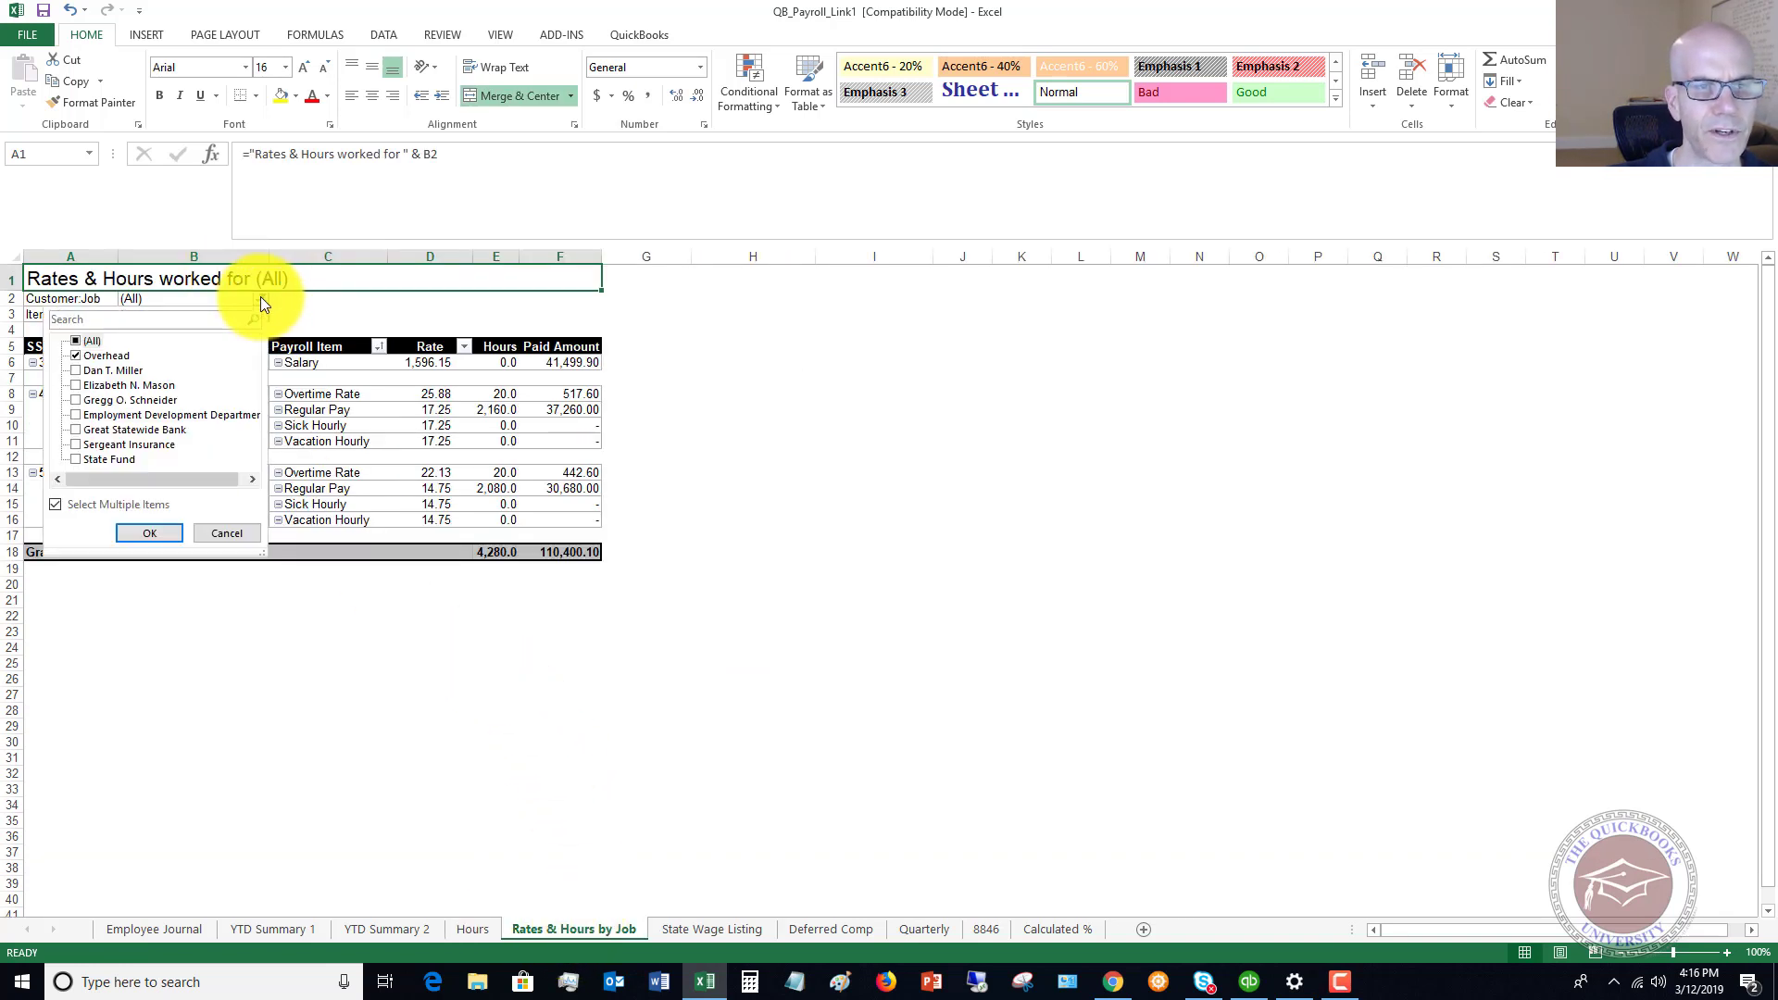
pyautogui.click(76, 355)
pyautogui.click(75, 371)
pyautogui.click(74, 385)
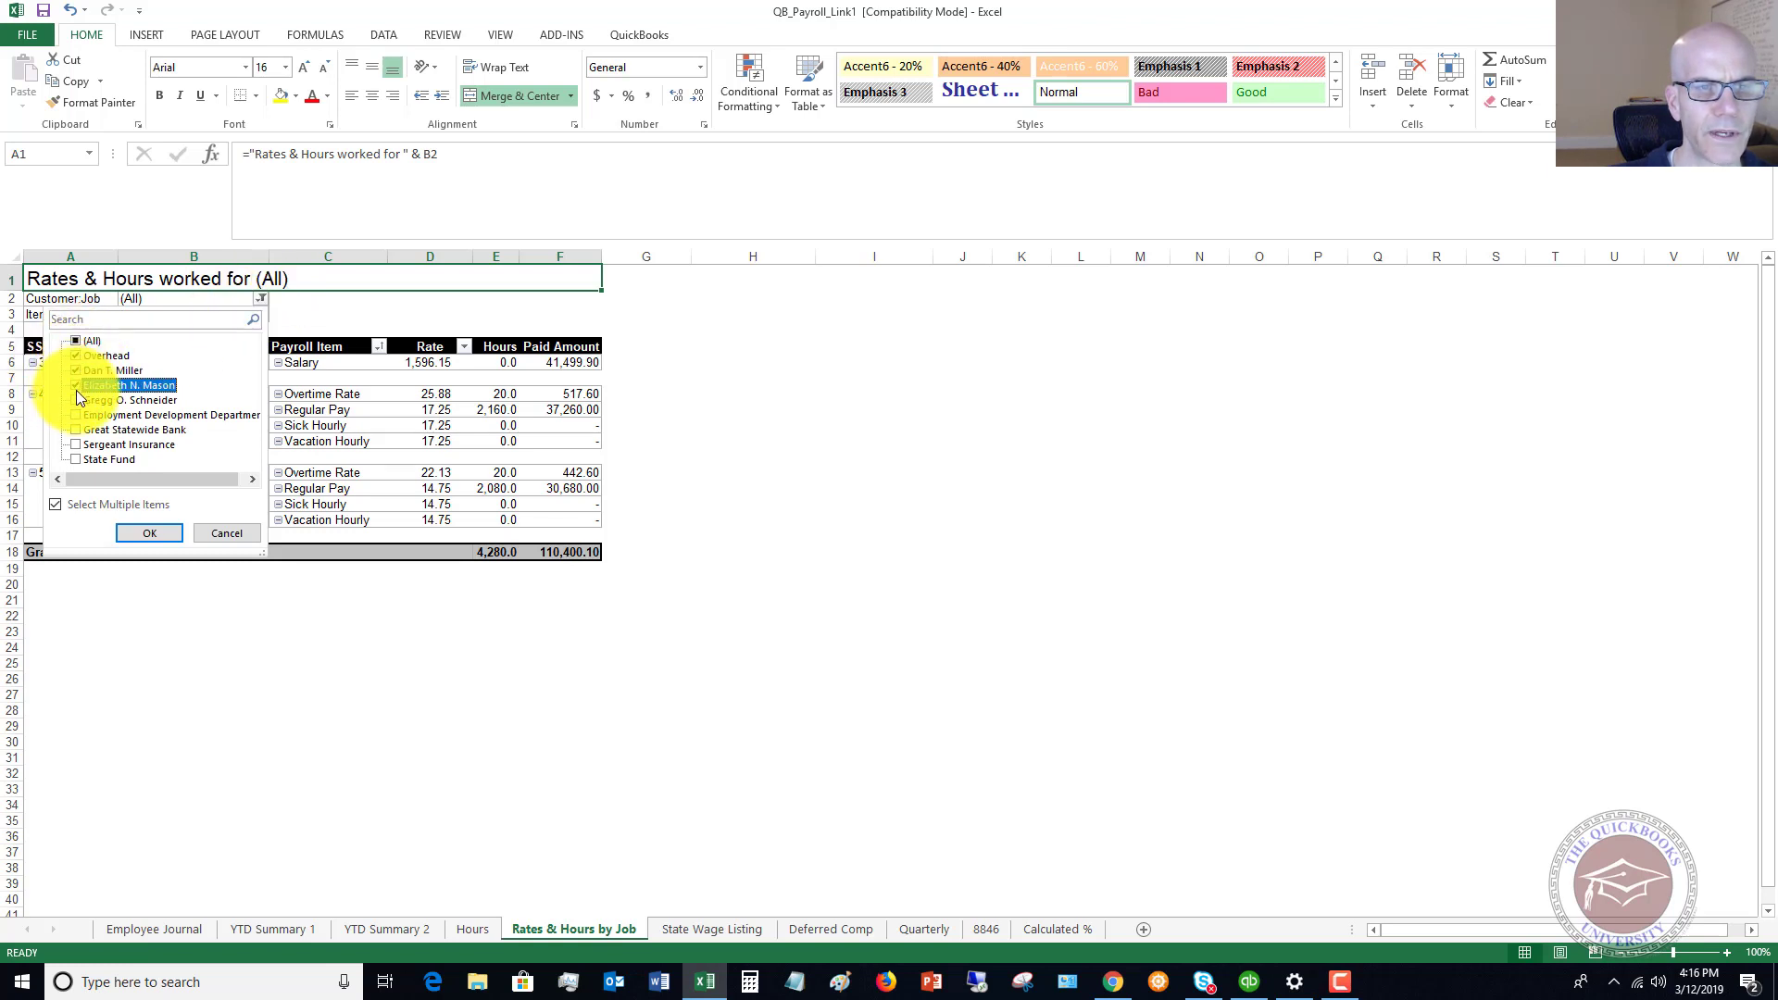
pyautogui.click(76, 399)
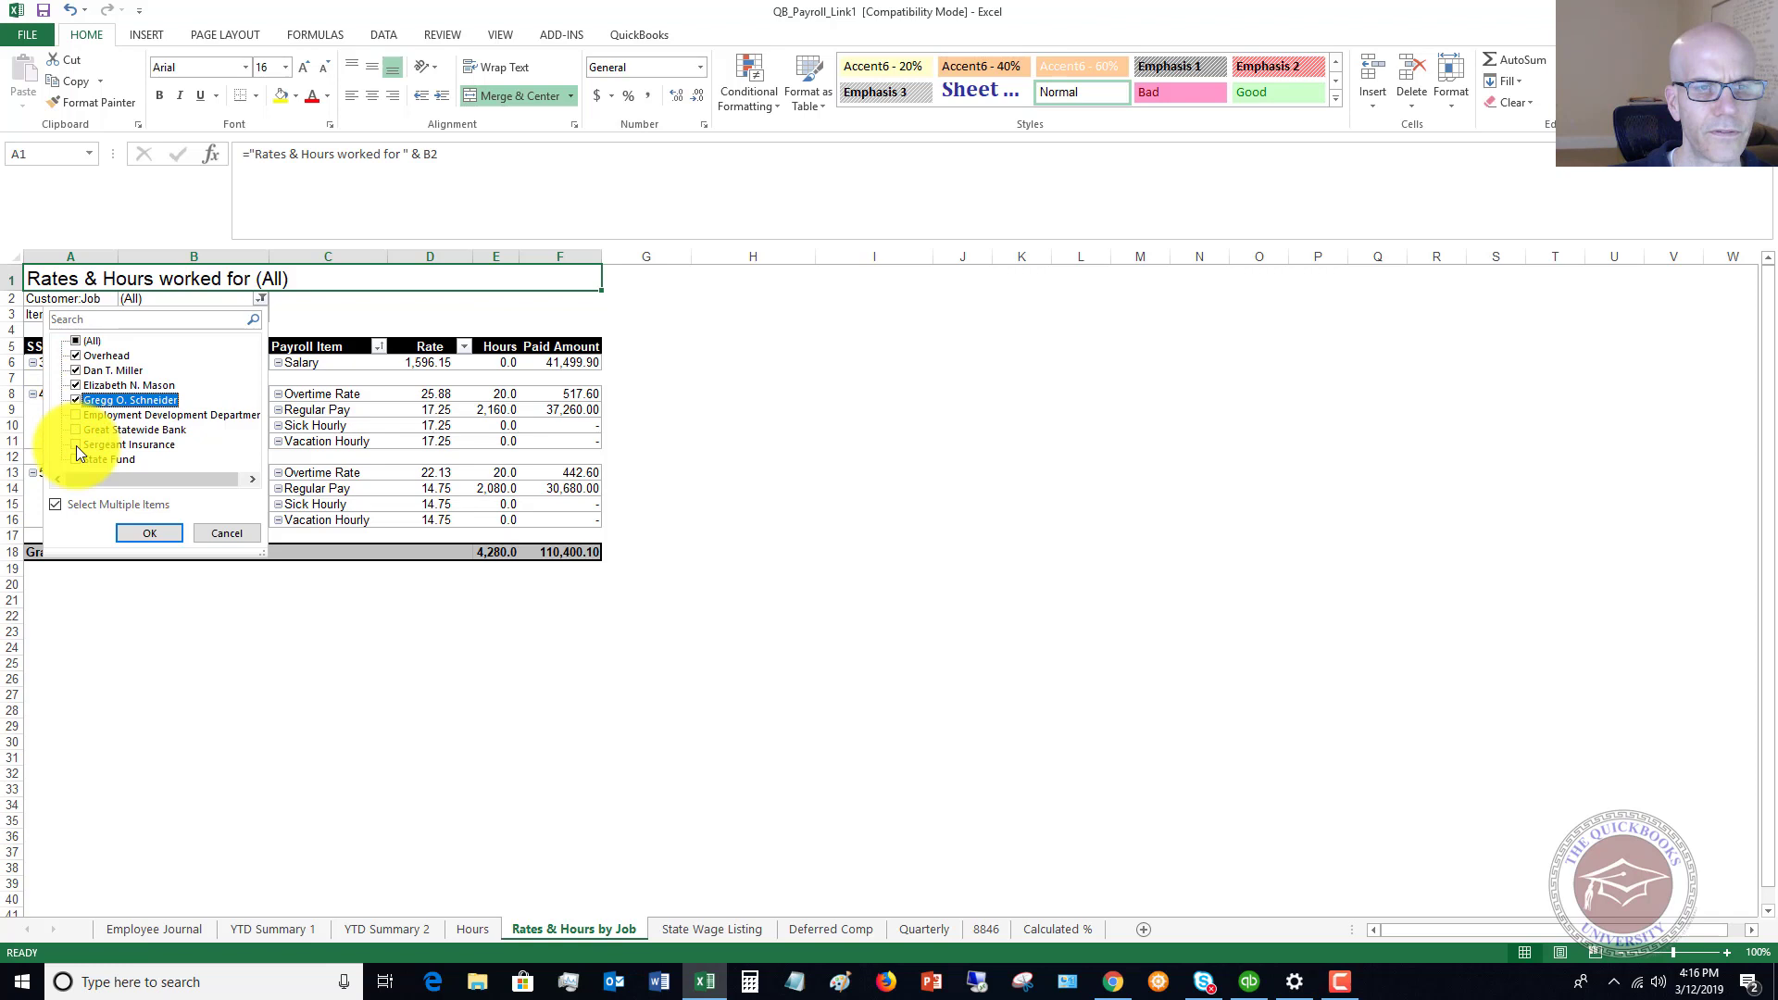
pyautogui.click(152, 535)
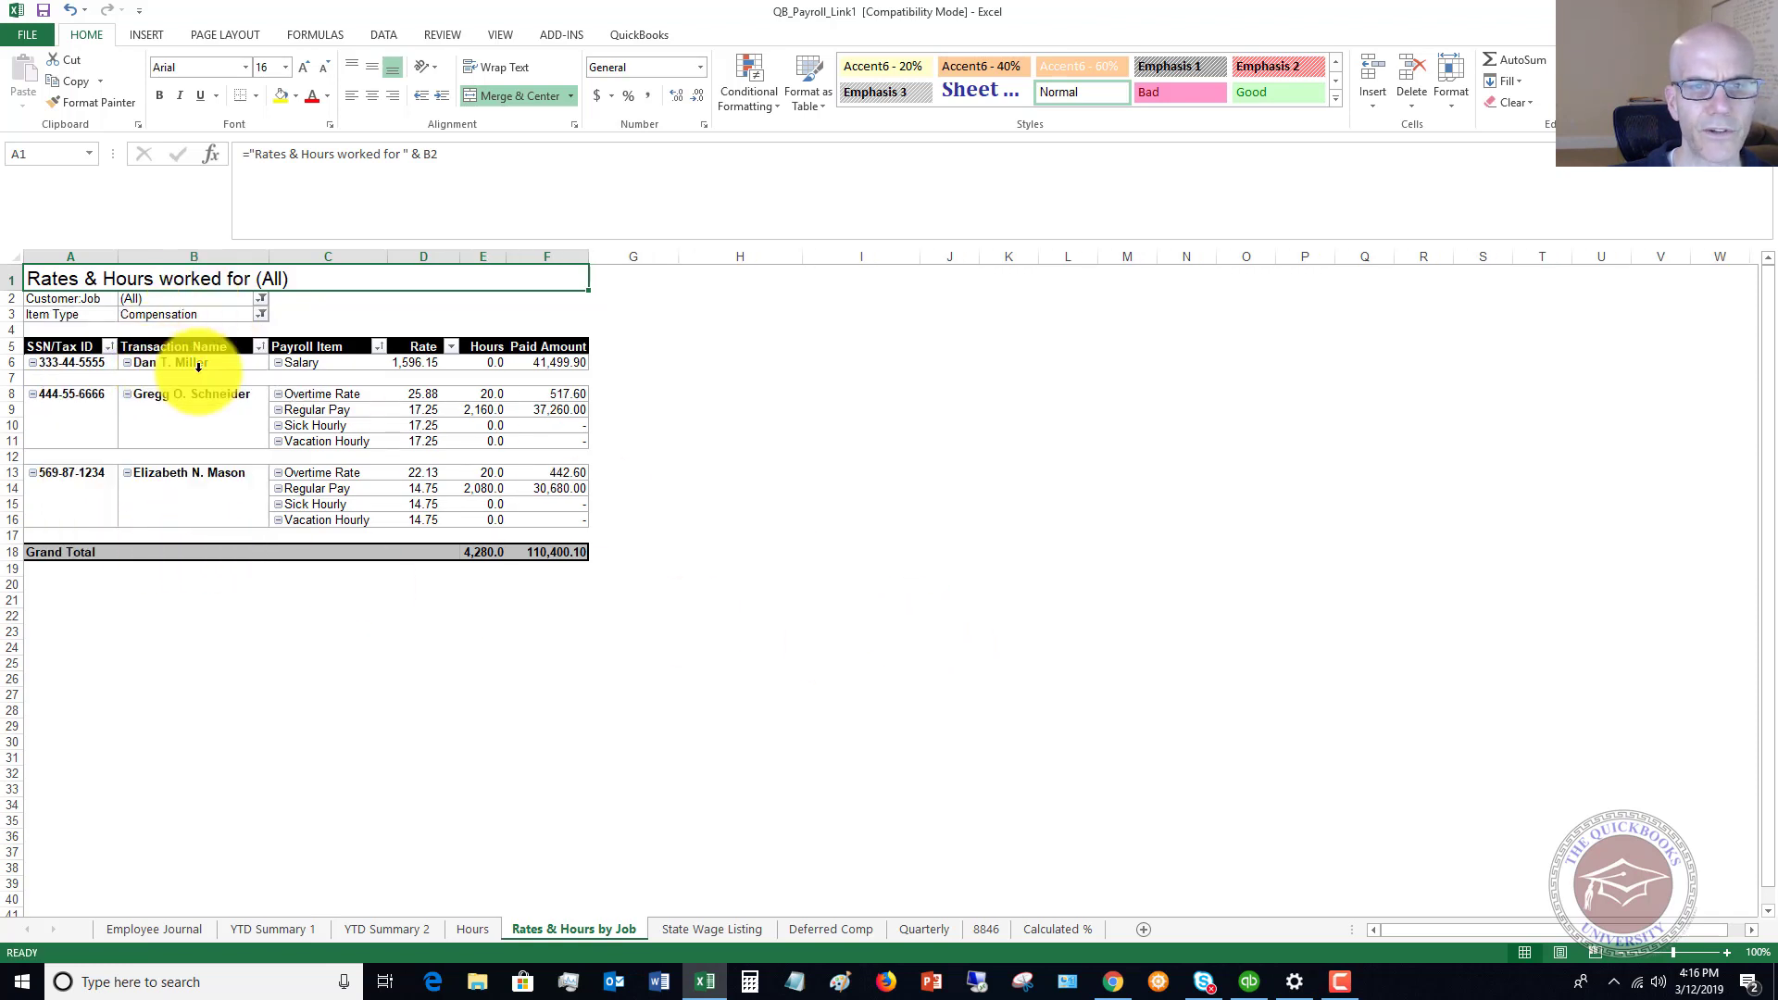
pyautogui.click(262, 315)
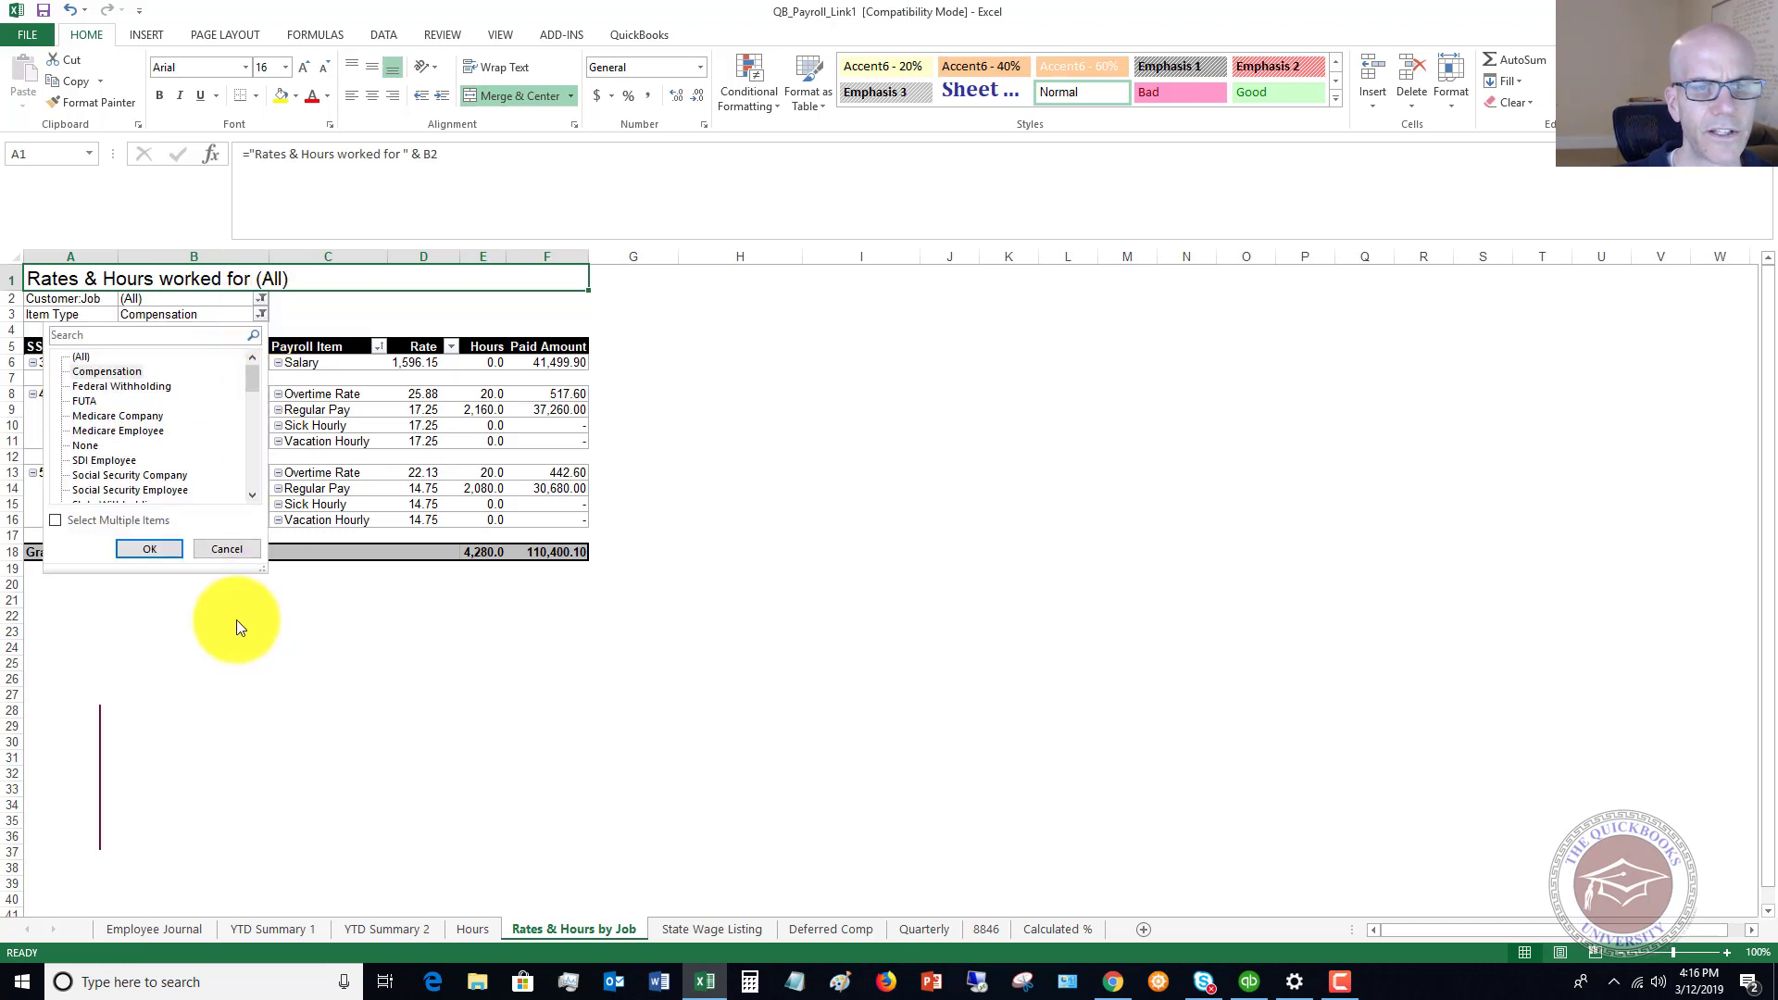
pyautogui.click(226, 548)
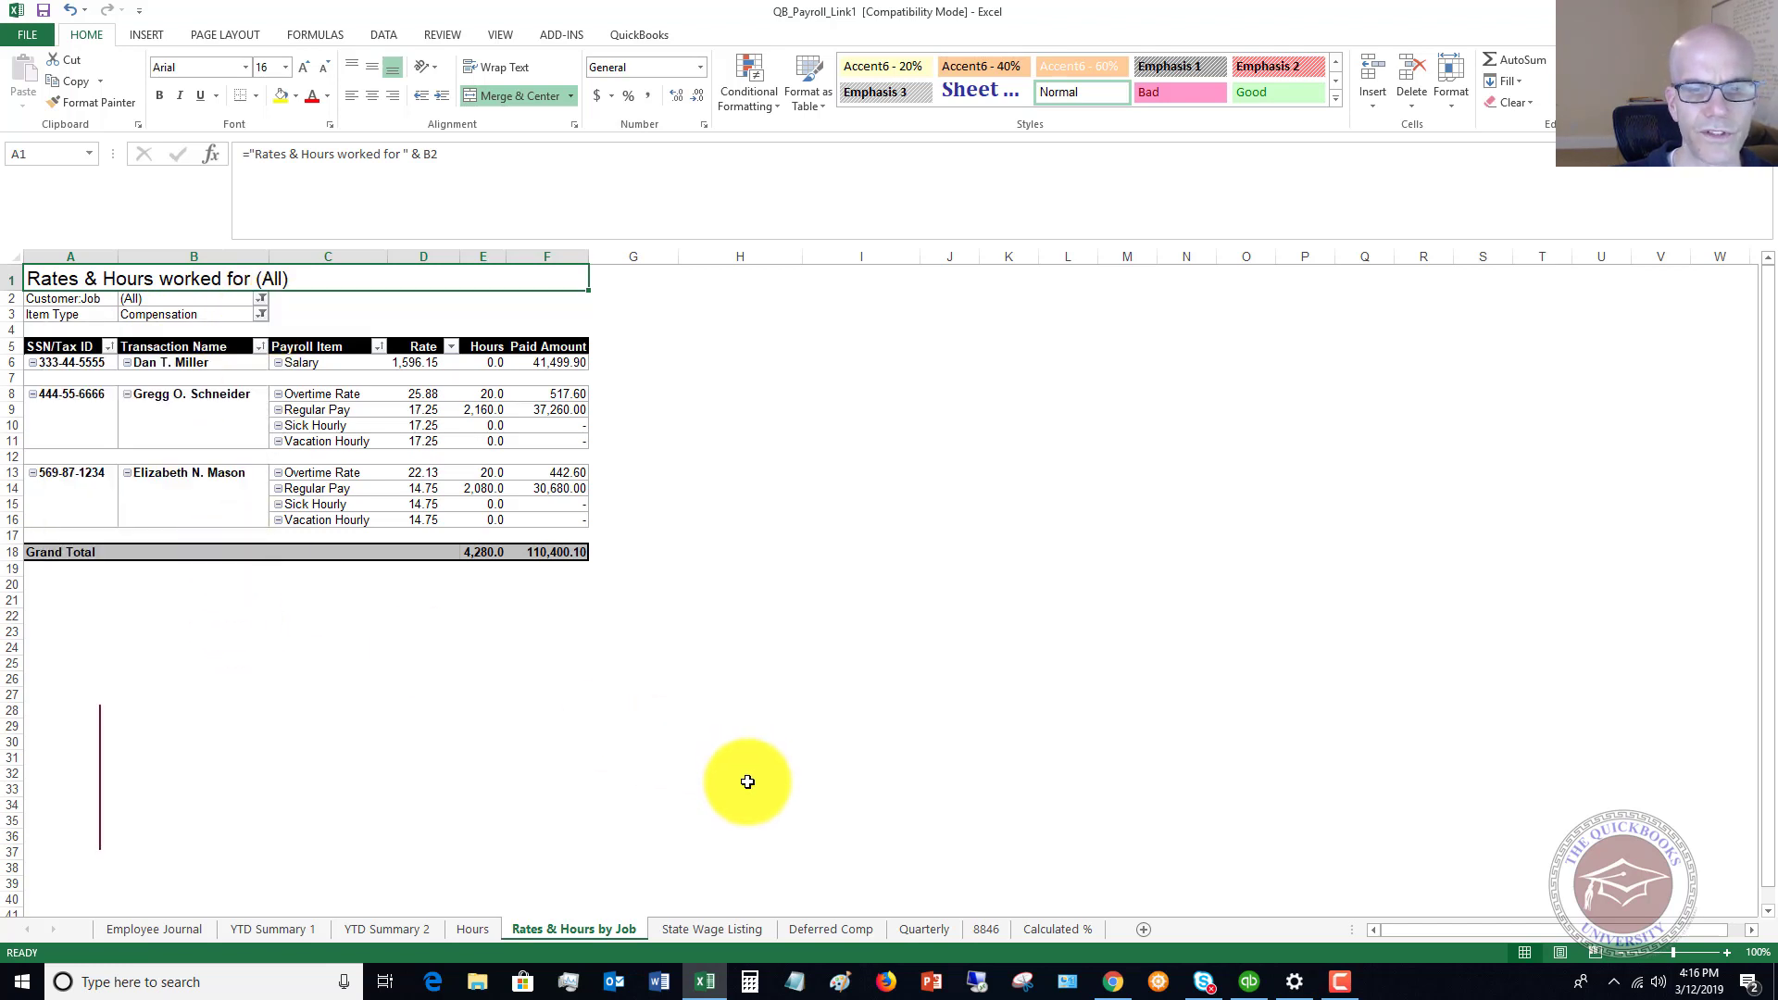
# - Switch to the State Wage Listing sheet to view quarterly SUI Company wages, excess wages and tax
pyautogui.click(714, 931)
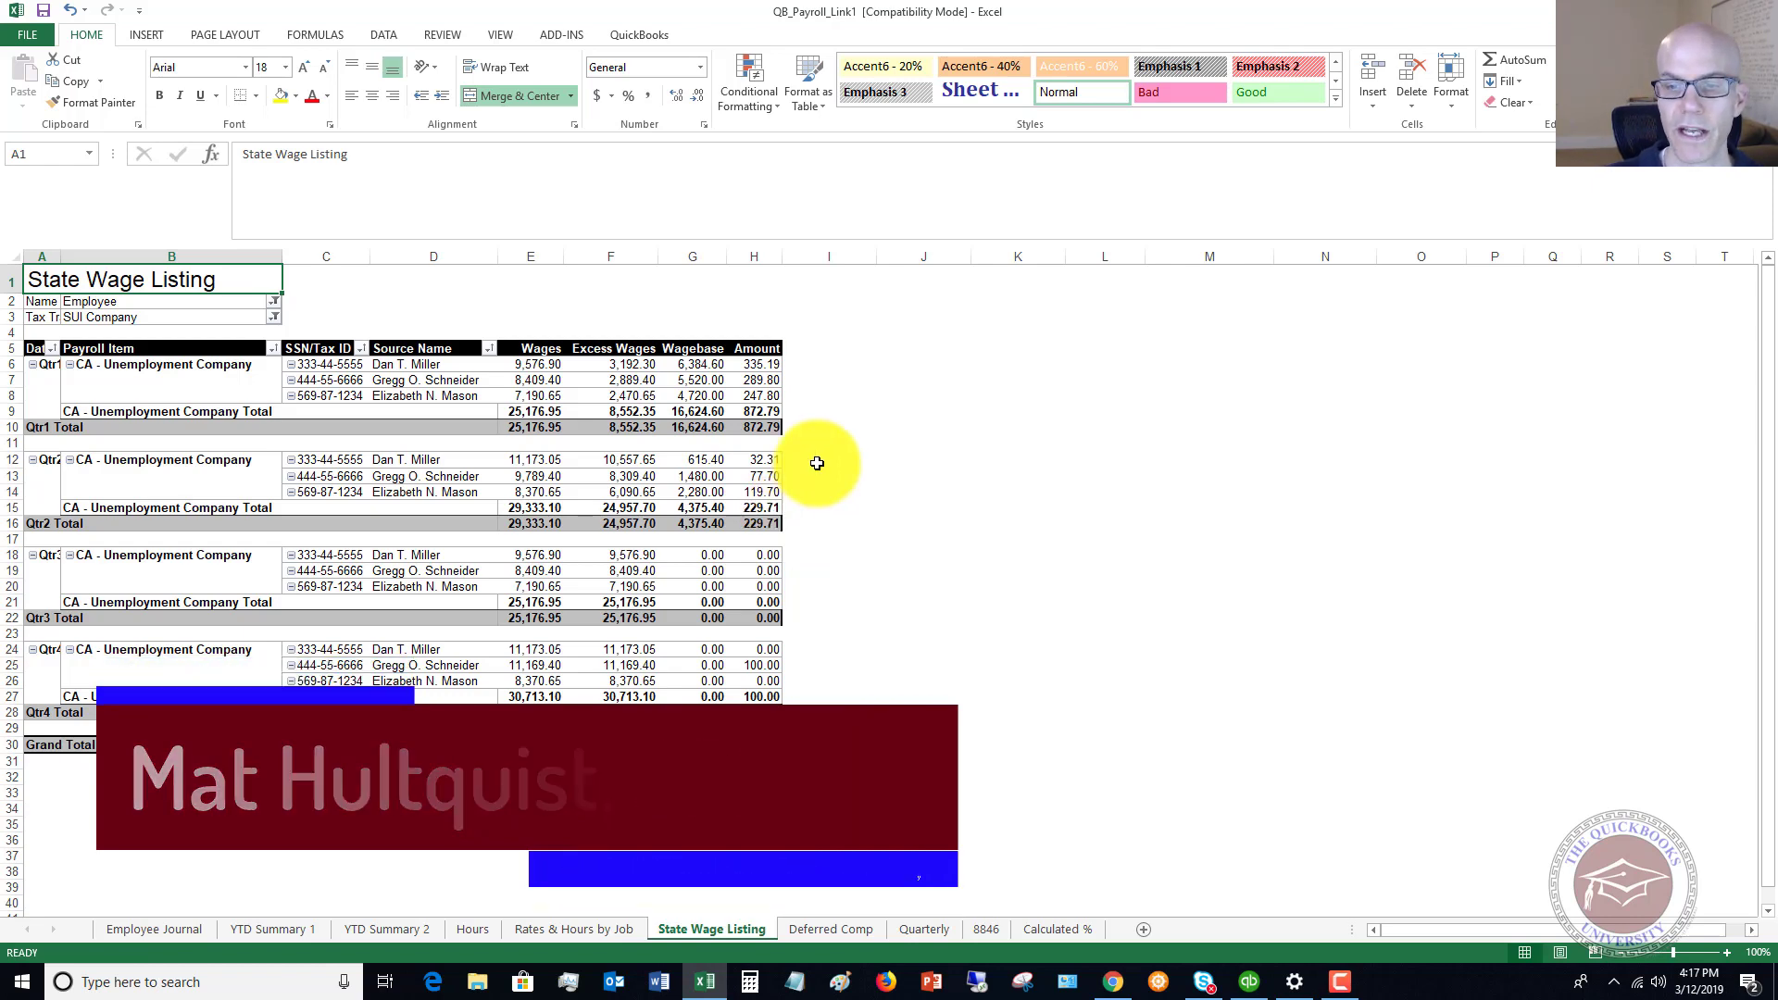
# - Return to QuickBooks, where the Payroll Center shows the overdue biweekly schedule and recent payrolls
pyautogui.click(1249, 981)
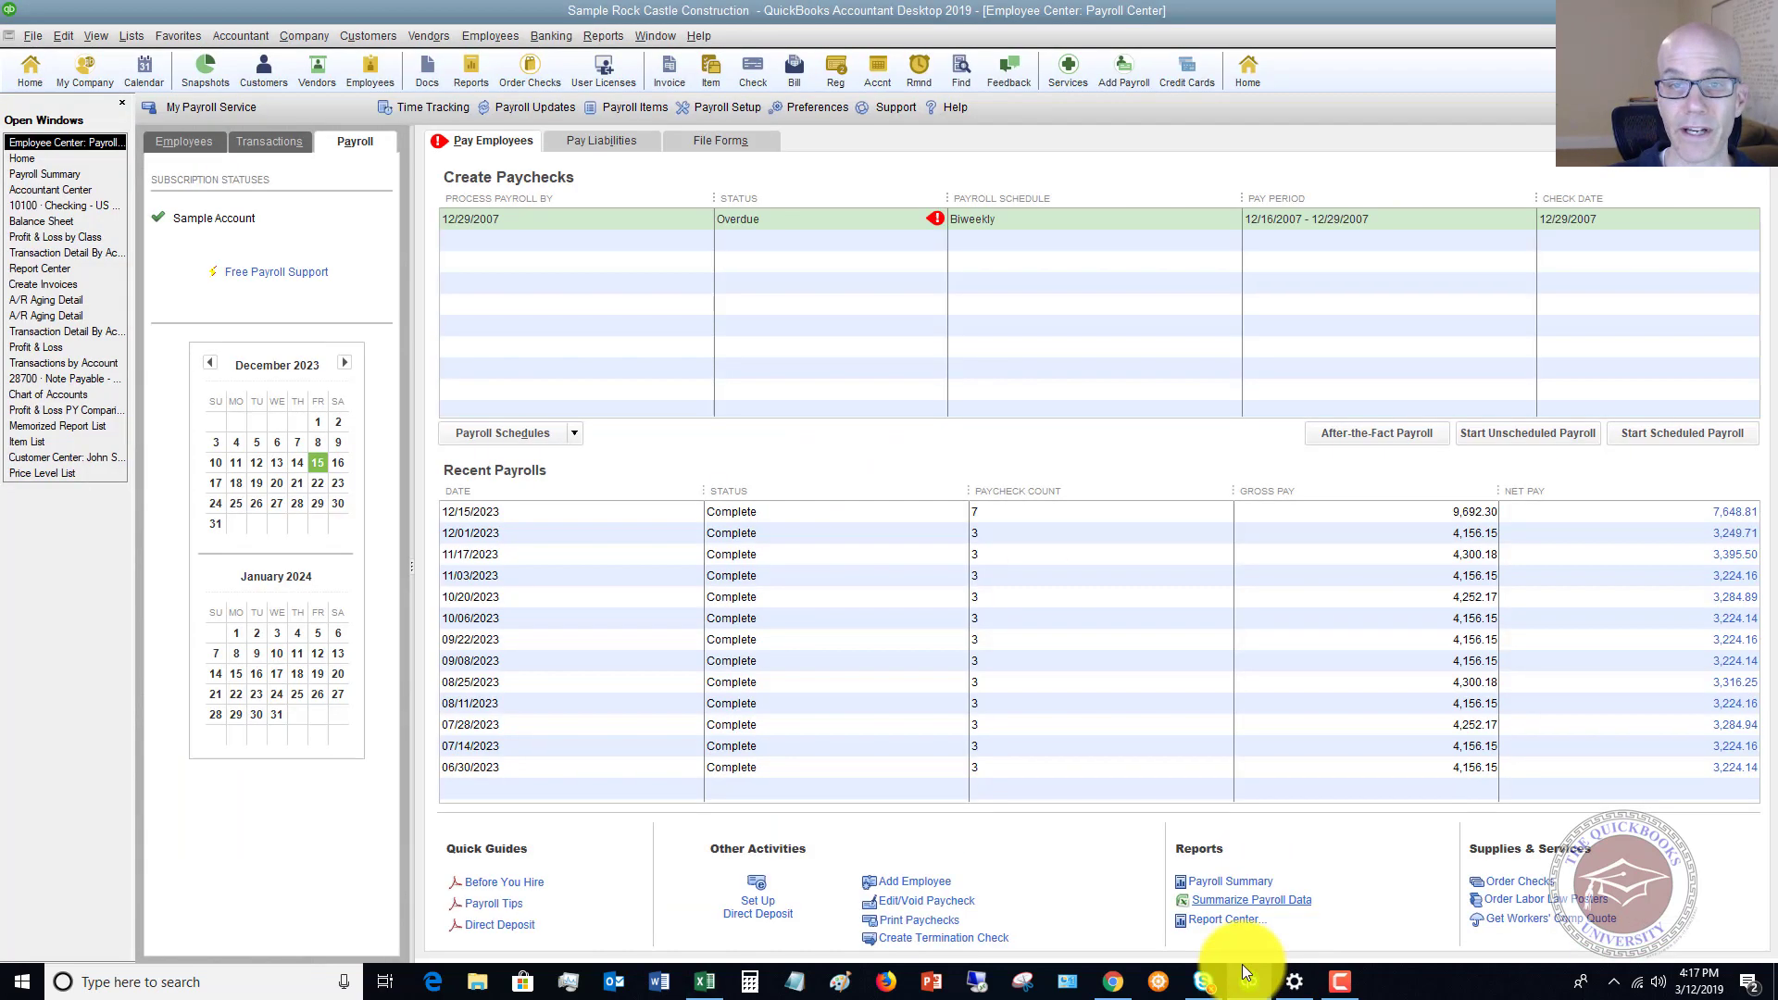